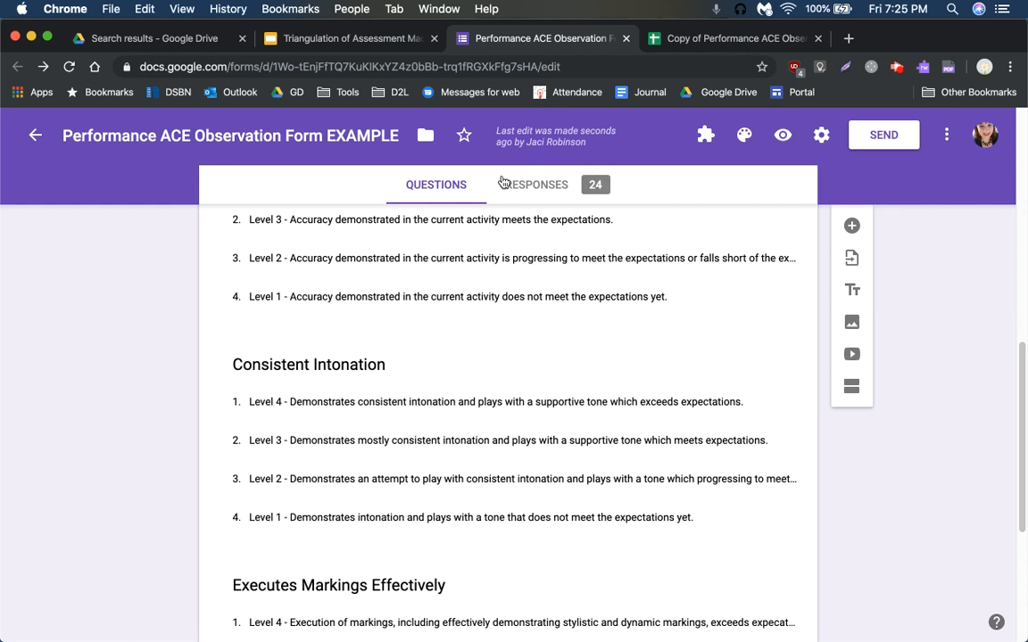
# View the form's response summary and switch to the responses spreadsheet to examine its rows and the Consistent Intonation and Executes Markings headers.
pyautogui.click(554, 186)
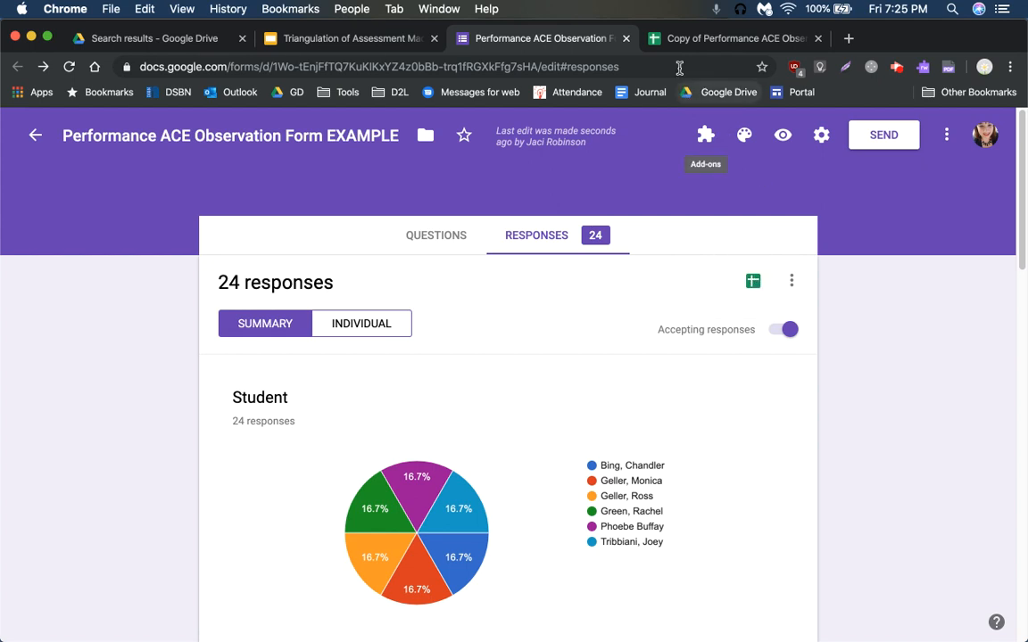
pyautogui.click(686, 40)
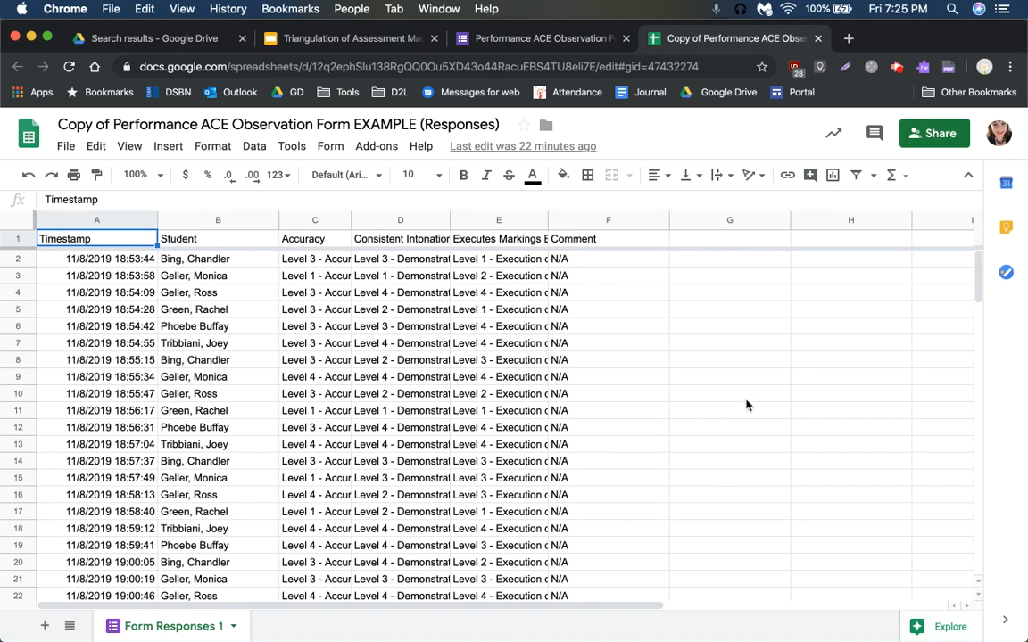
pyautogui.scroll(-5, 221, 295)
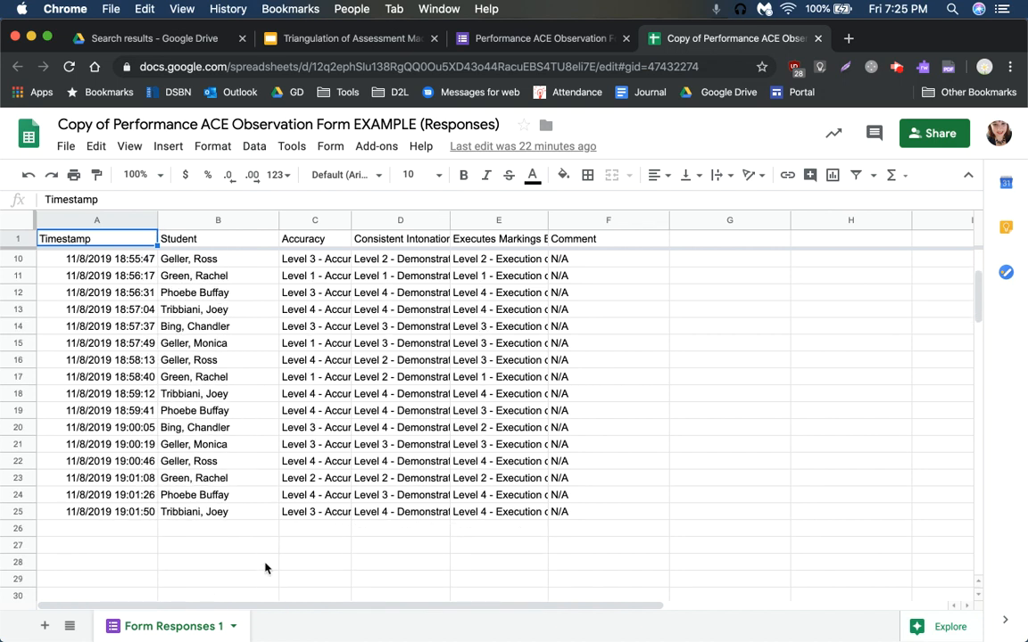
pyautogui.scroll(5, 225, 525)
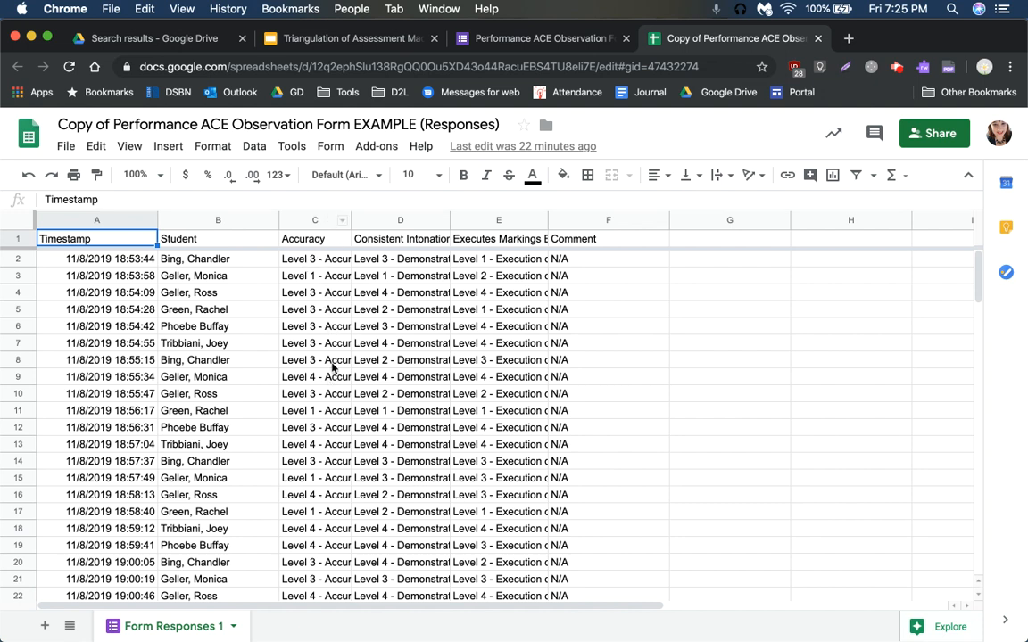
pyautogui.click(410, 239)
pyautogui.click(514, 241)
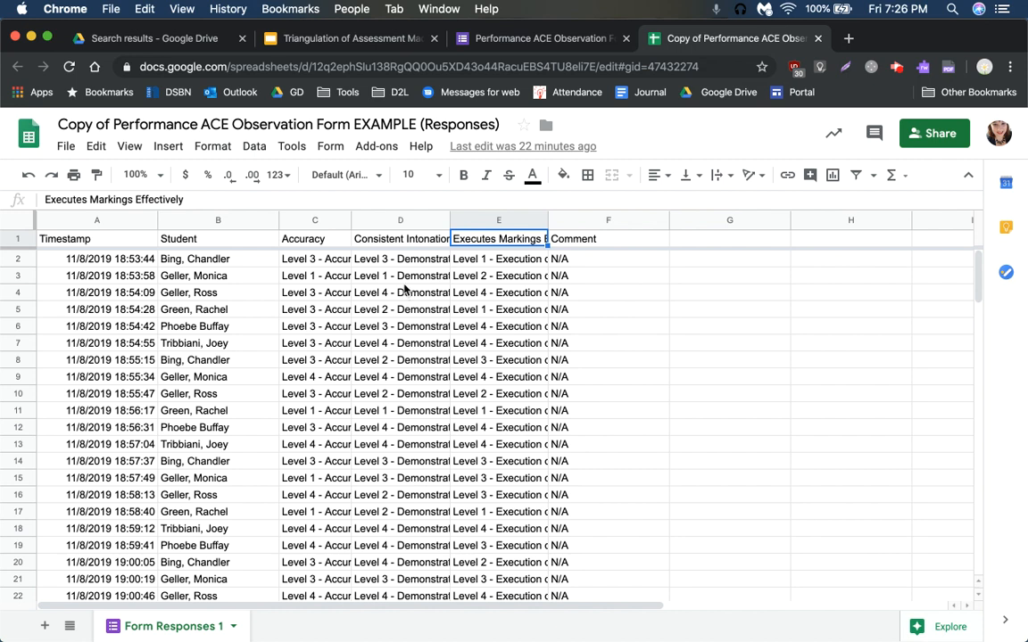
# Freeze row 1 of the responses sheet and check that the headers stay in place across the data.
pyautogui.click(16, 237)
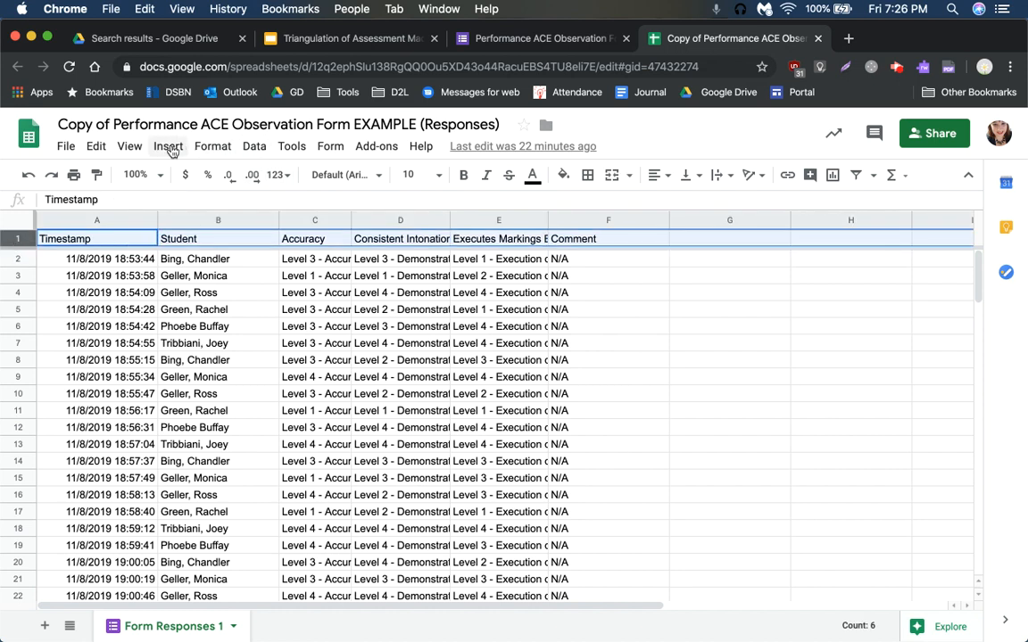
pyautogui.scroll(-5, 230, 415)
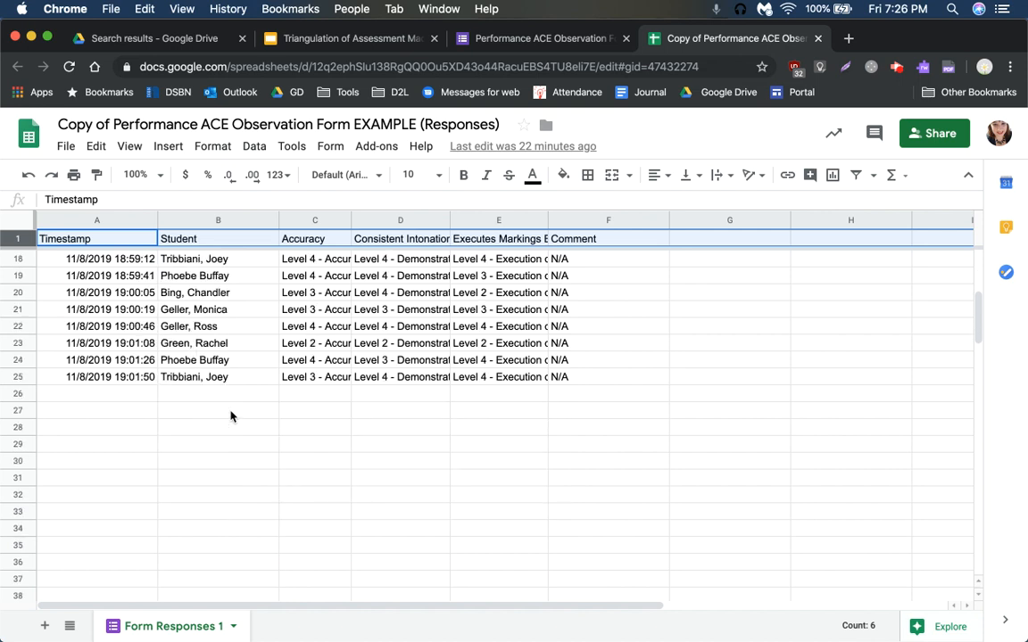
pyautogui.scroll(5, 230, 416)
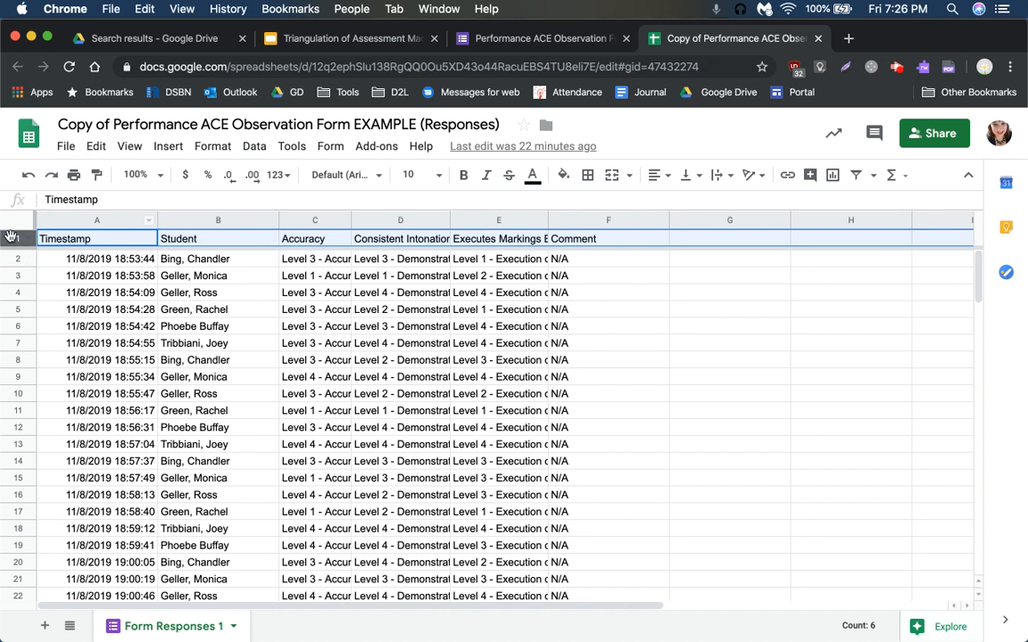
pyautogui.click(123, 153)
pyautogui.moveTo(135, 186)
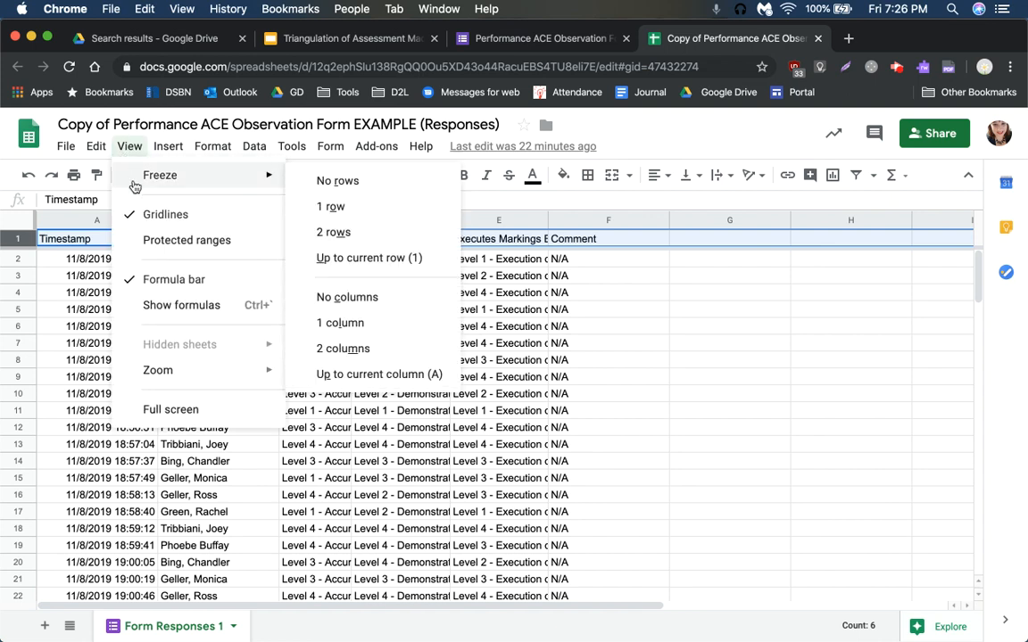
pyautogui.click(339, 207)
pyautogui.scroll(-5, 301, 300)
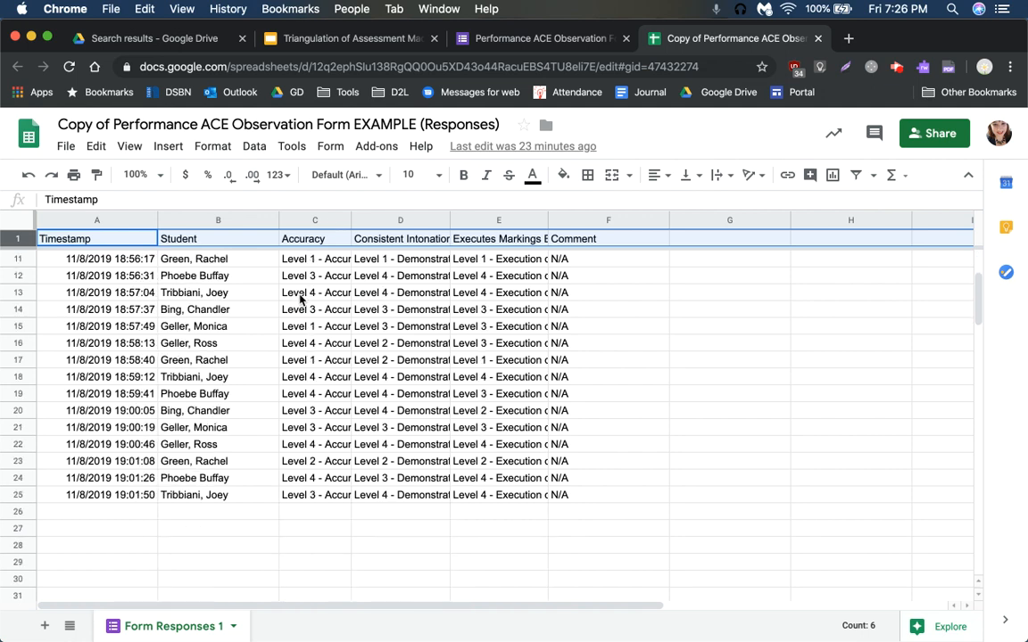
pyautogui.scroll(-3, 301, 300)
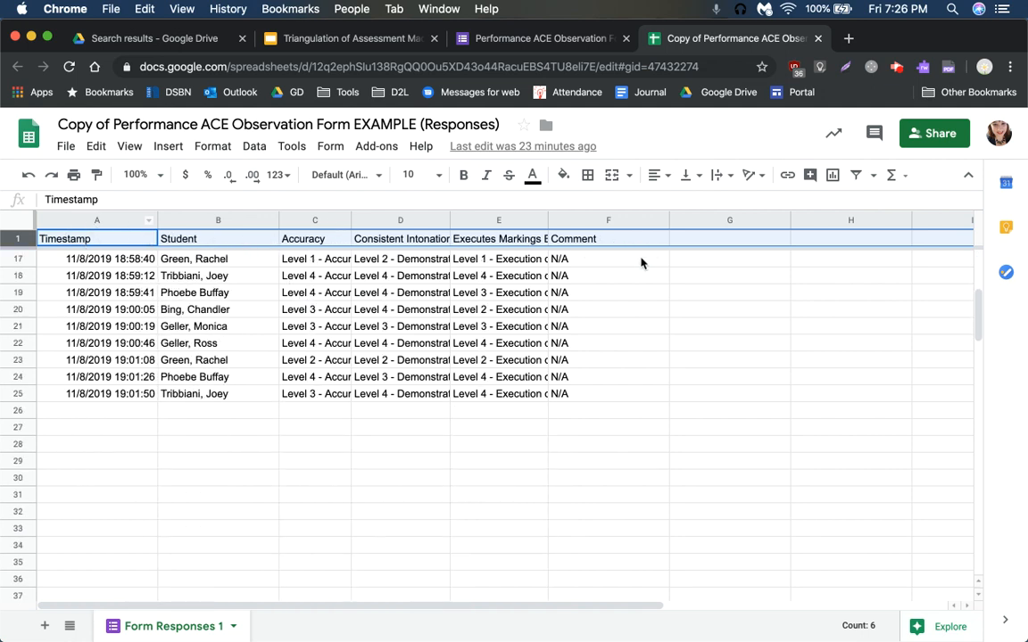
pyautogui.scroll(8, 431, 361)
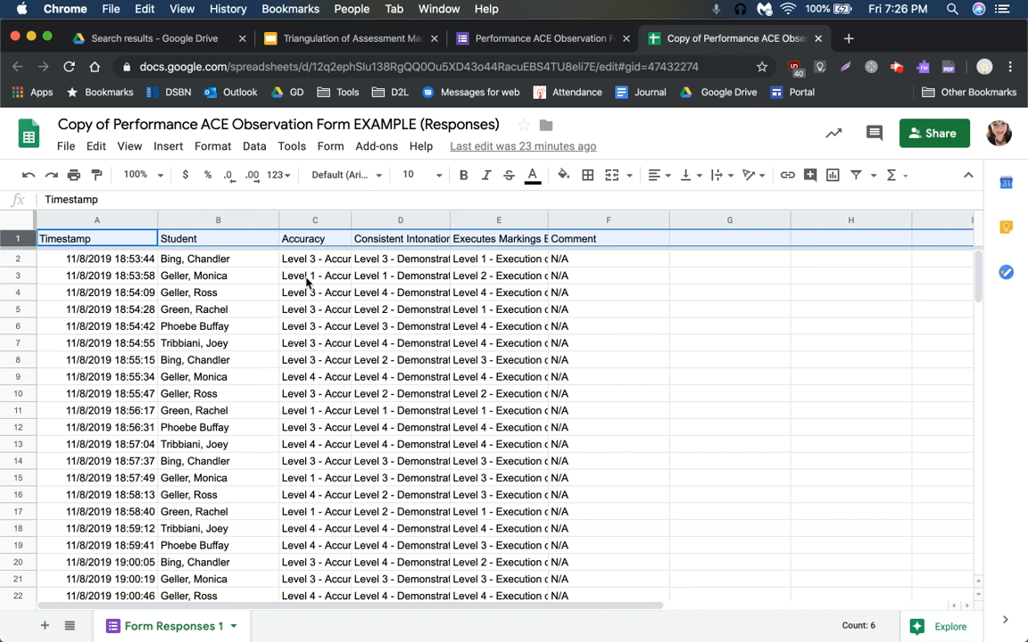
# Add a conditional formatting rule to columns C through E that fills cells whose text contains "Level 1" in red.
pyautogui.click(317, 227)
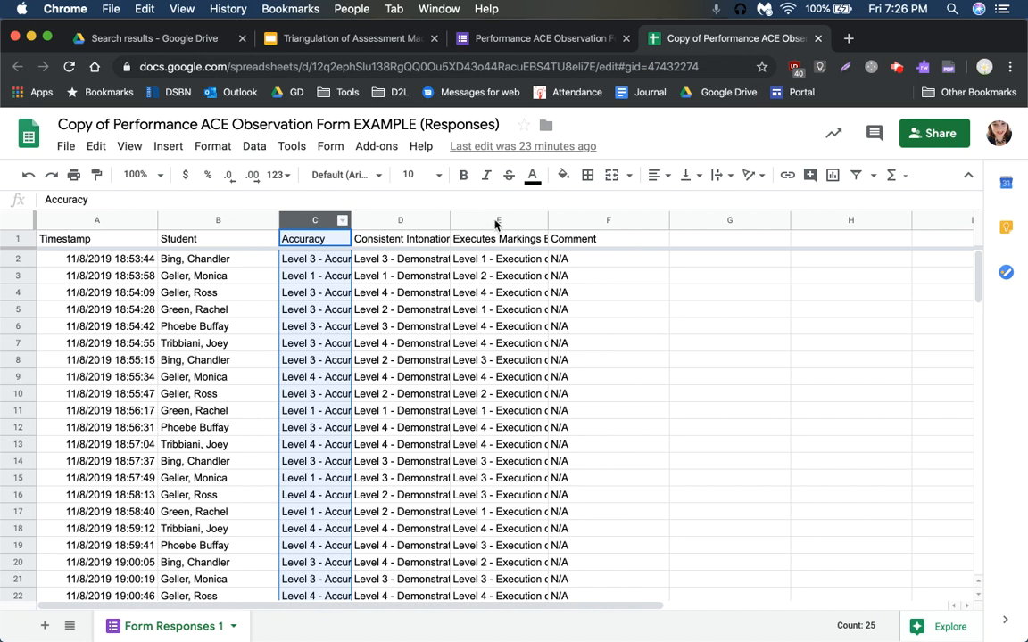
pyautogui.keyDown('shift'); pyautogui.click(496, 223); pyautogui.keyUp('shift')
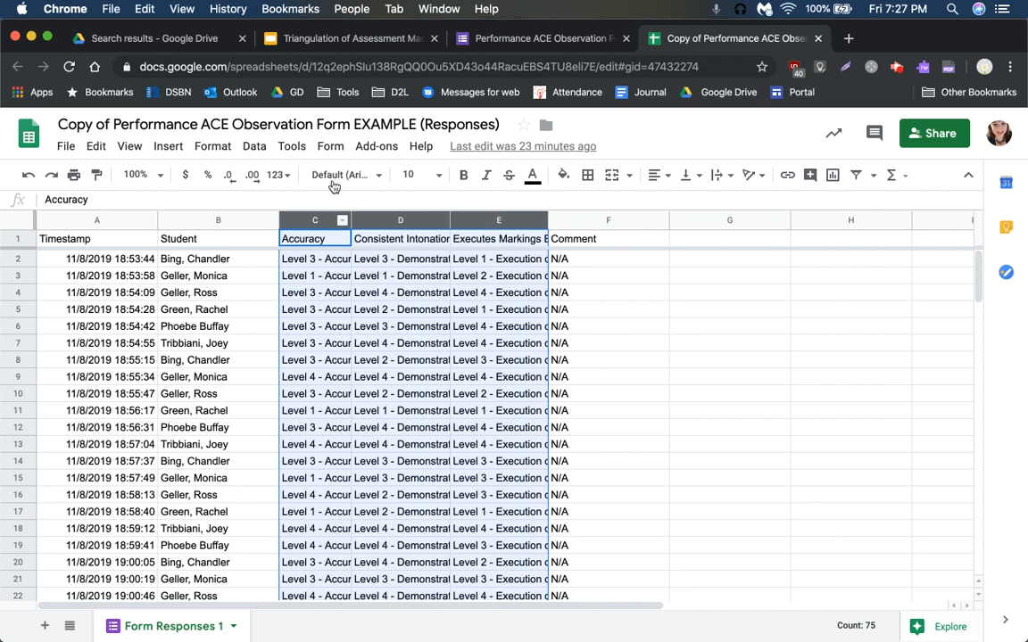
pyautogui.click(208, 150)
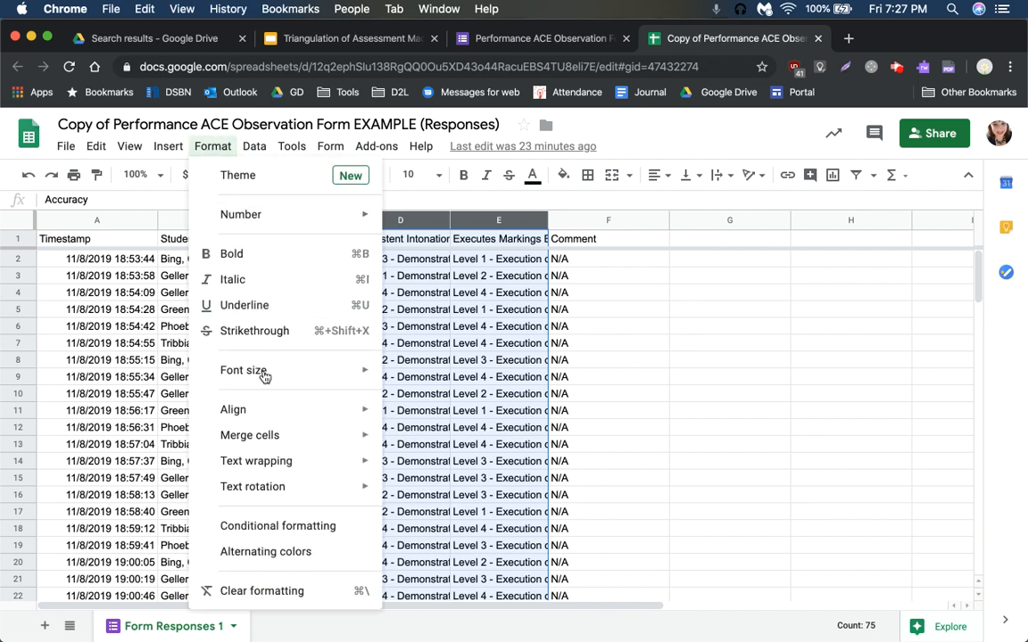
pyautogui.click(333, 529)
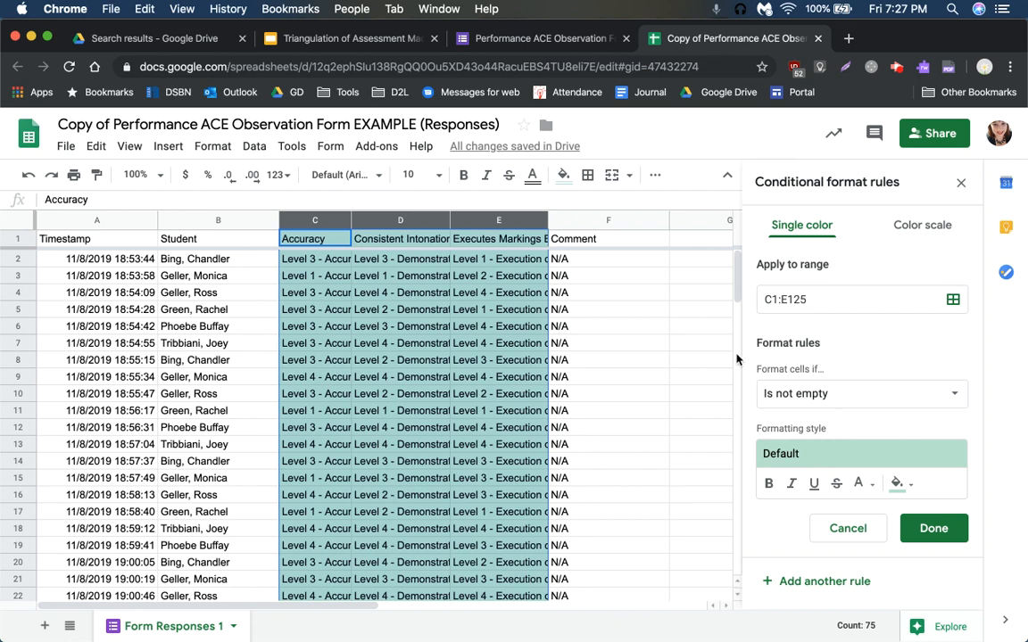
pyautogui.click(813, 392)
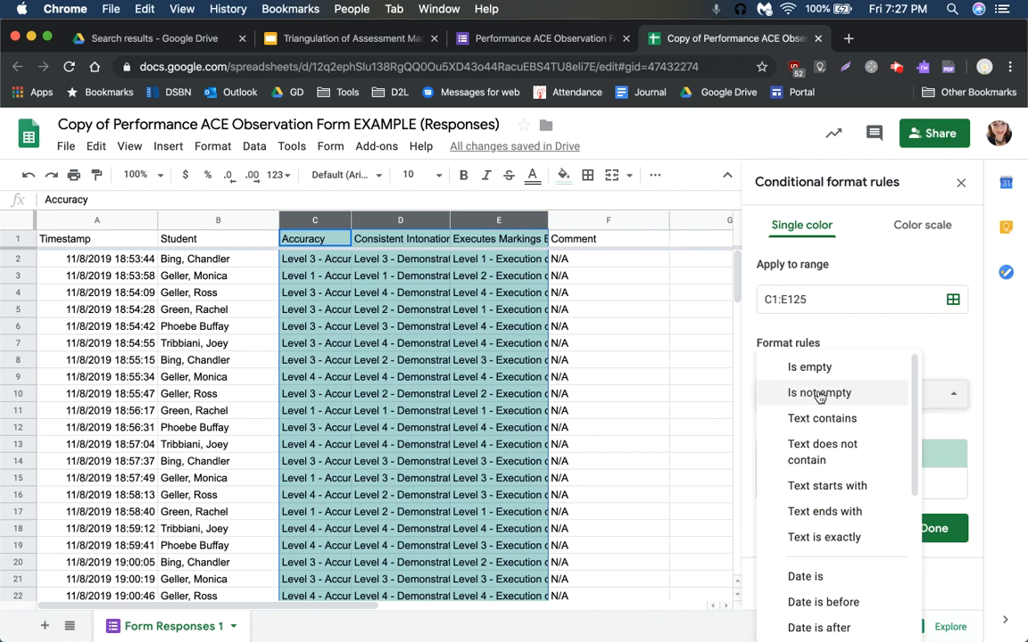
pyautogui.click(821, 419)
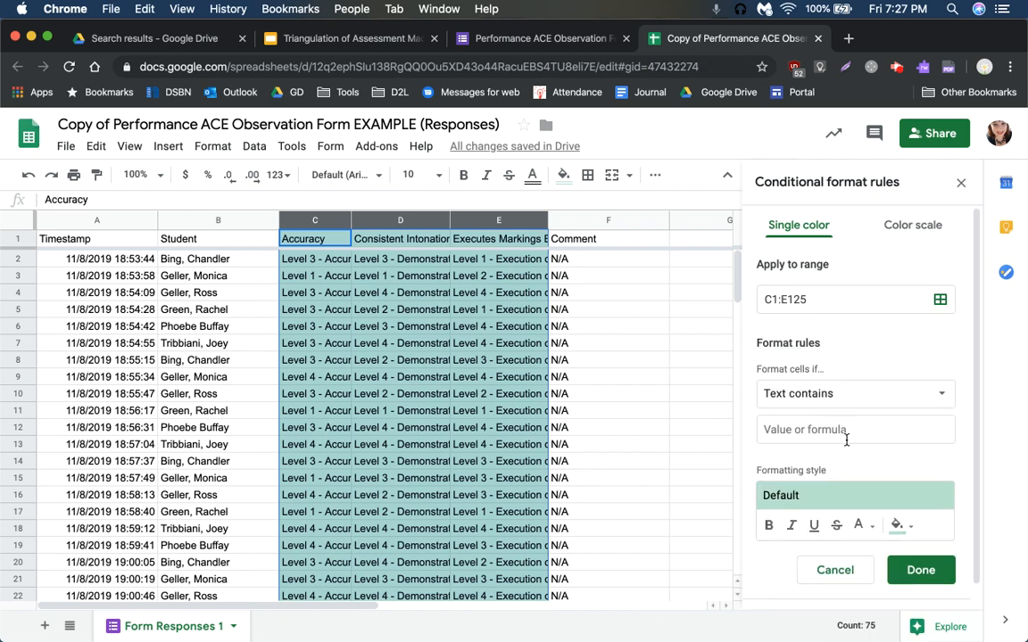
pyautogui.click(848, 431)
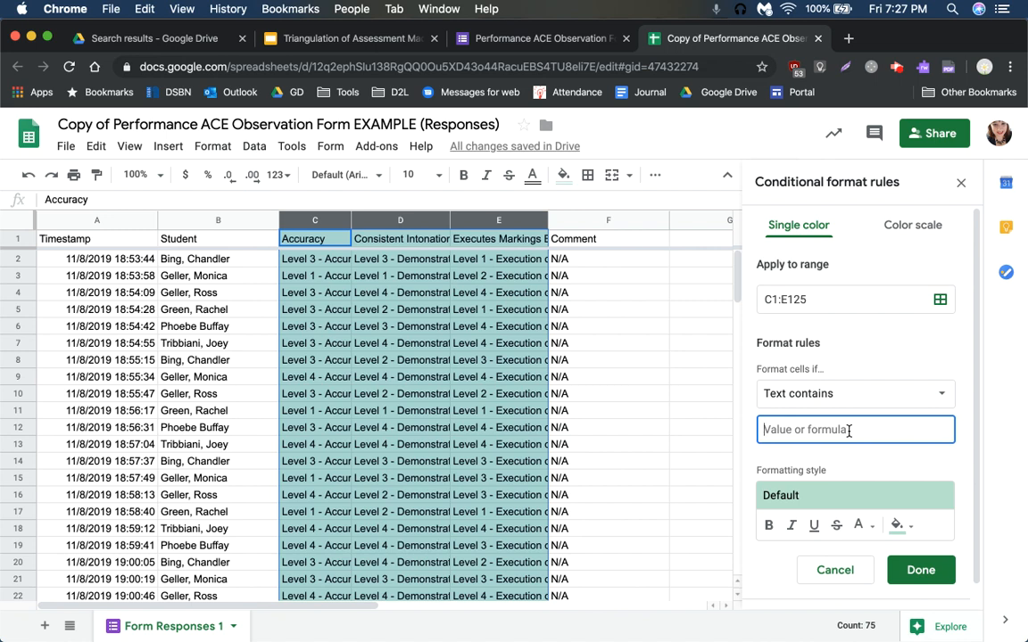
pyautogui.write('Level 1')
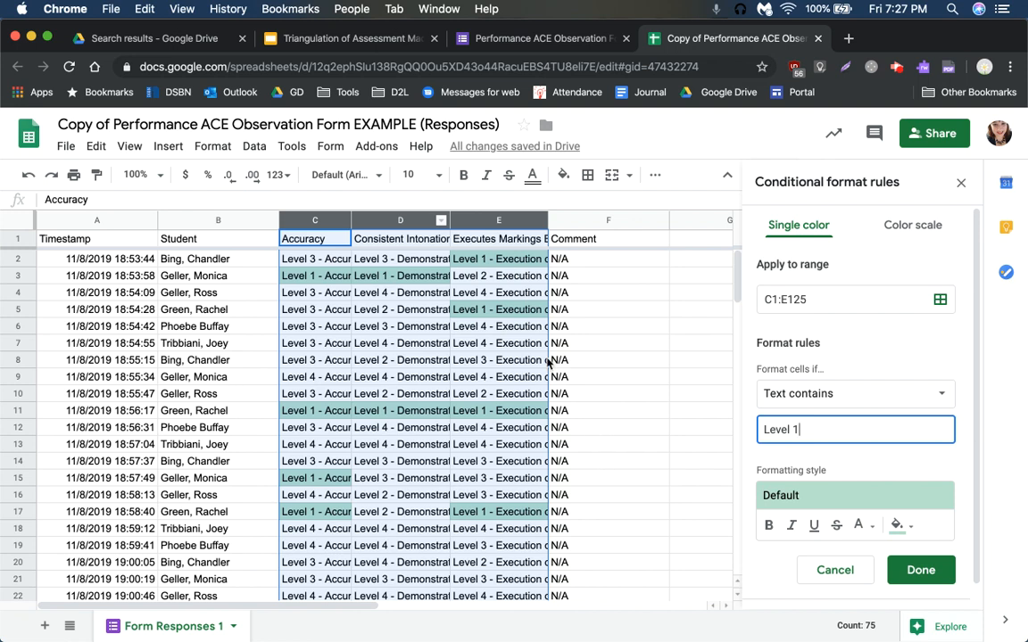
pyautogui.click(912, 533)
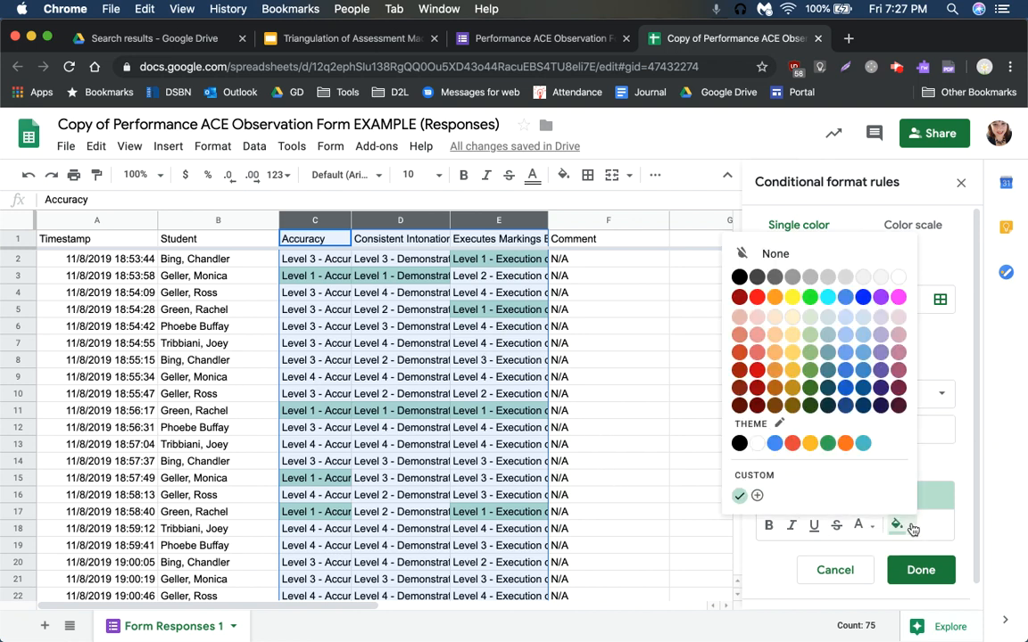
pyautogui.click(757, 298)
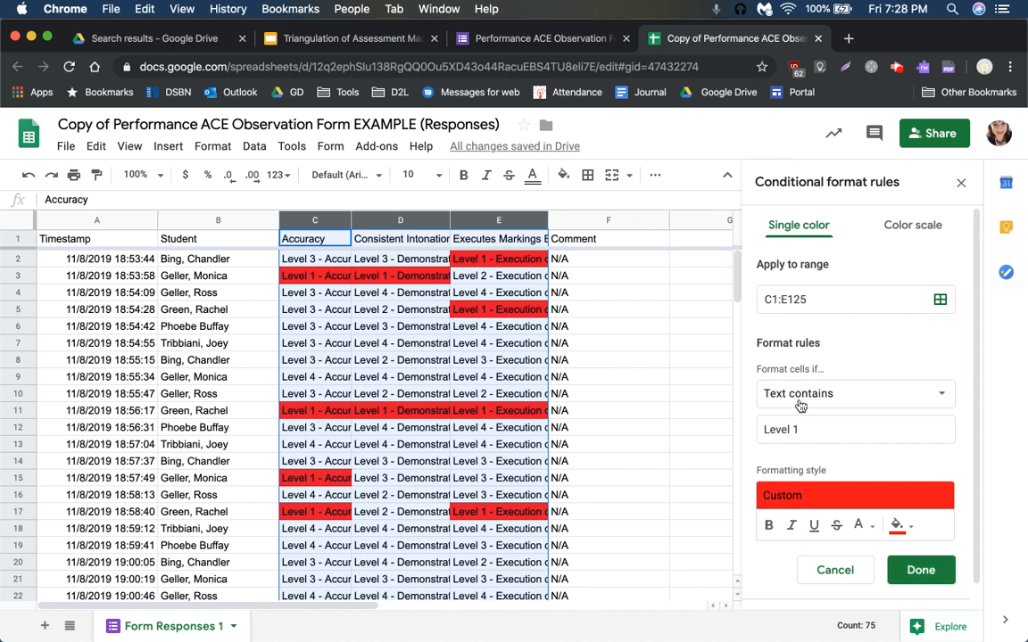
# Add another rule for cells whose text contains "Level 2", trying an orange fill and settling on yellow.
pyautogui.scroll(-1, 811, 409)
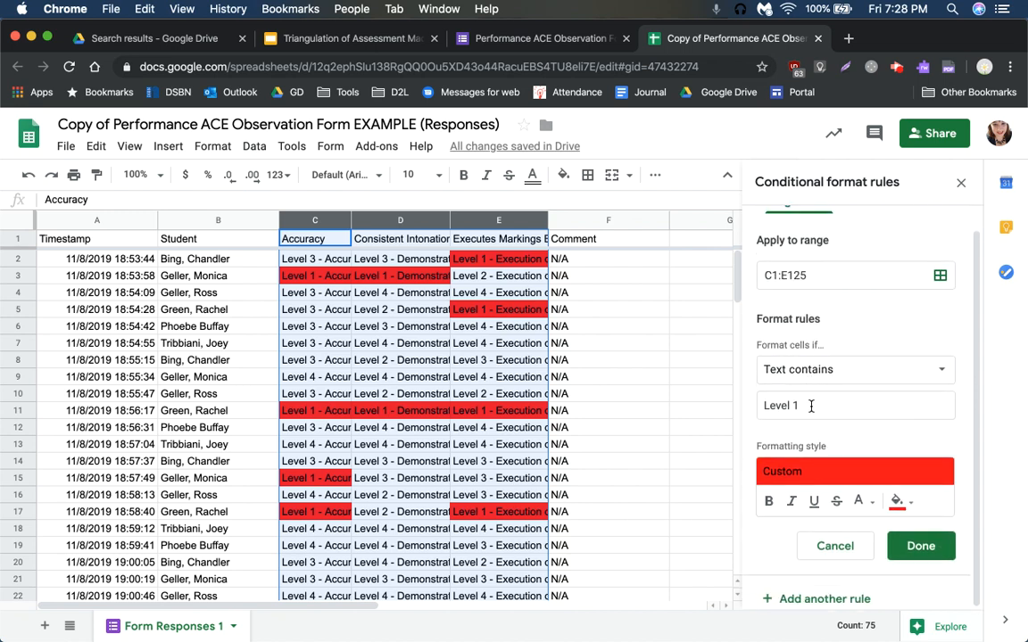
pyautogui.click(844, 600)
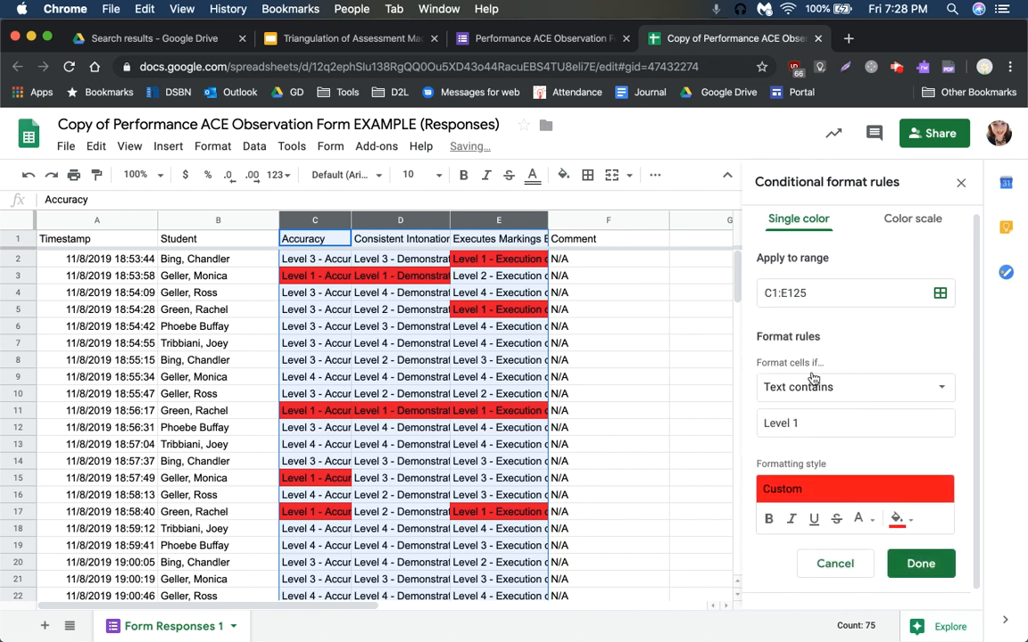
pyautogui.click(854, 415)
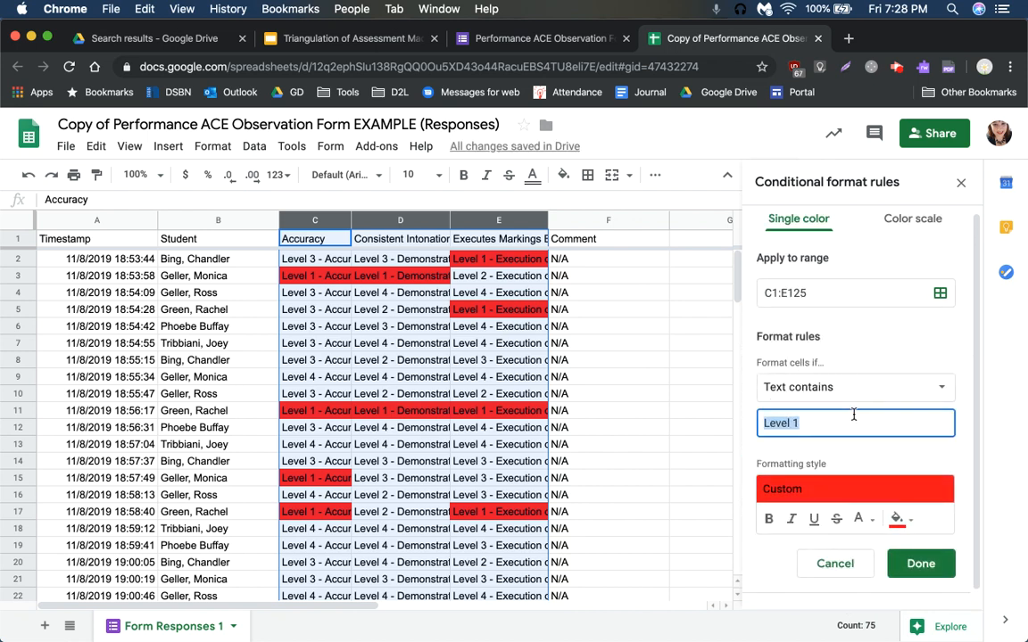
pyautogui.click(854, 415)
pyautogui.press('BackSpace')
pyautogui.write('2')
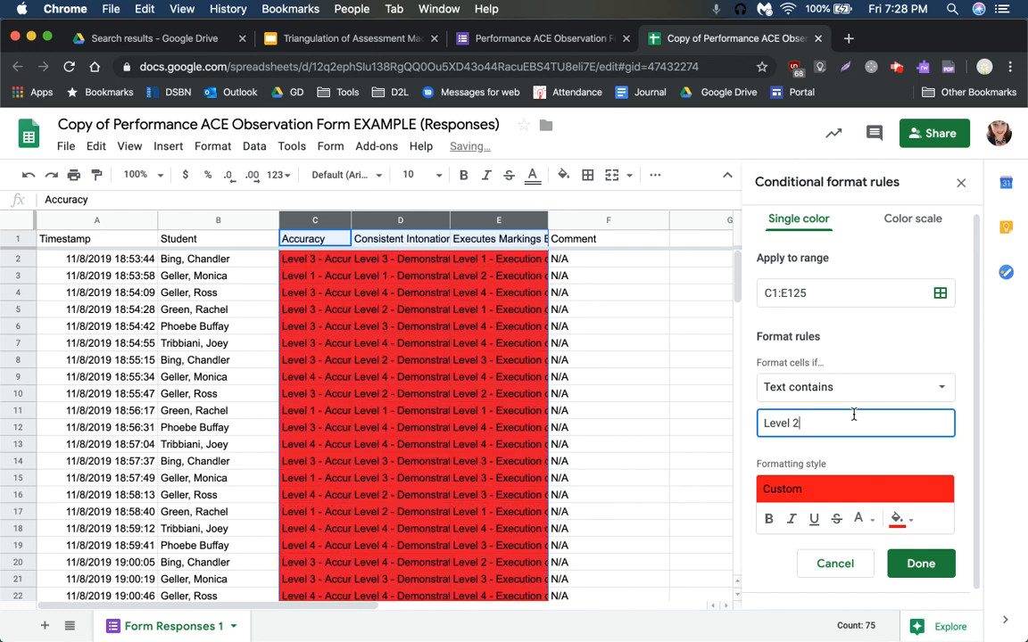
pyautogui.click(898, 520)
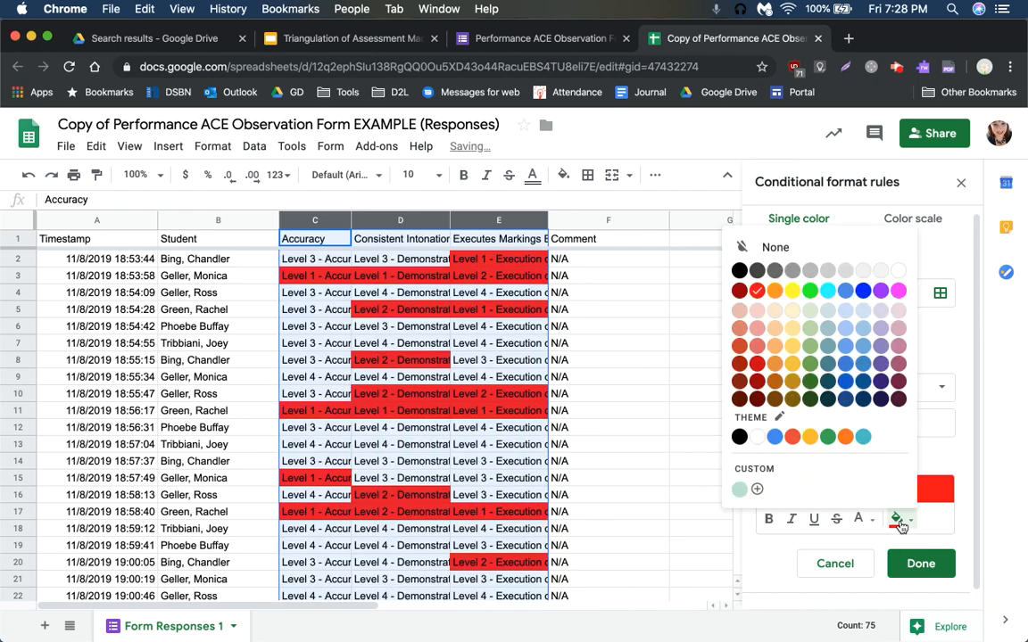
pyautogui.click(773, 294)
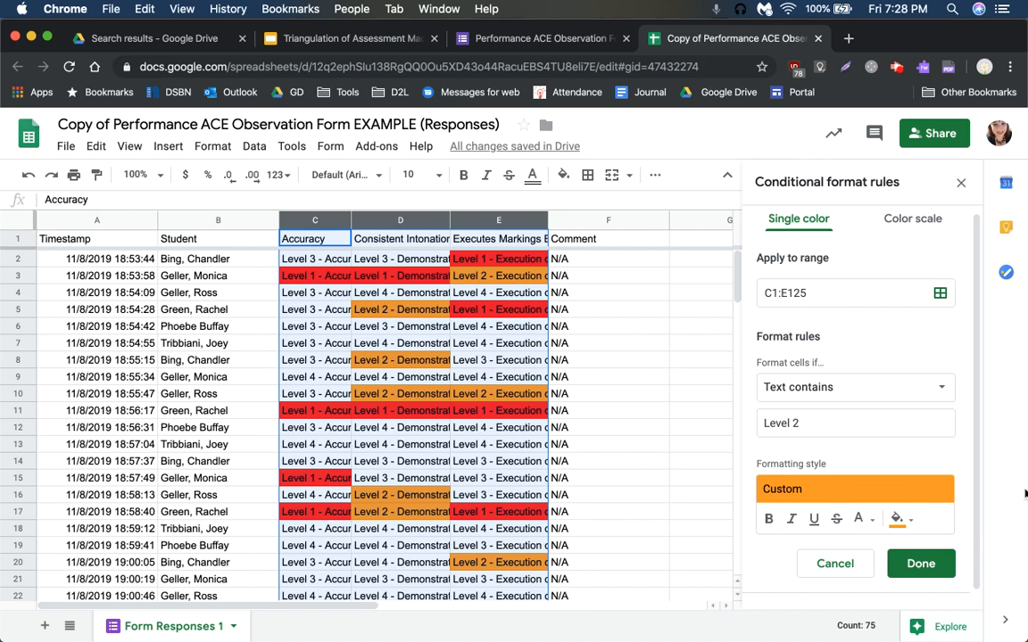
pyautogui.click(898, 518)
pyautogui.click(792, 290)
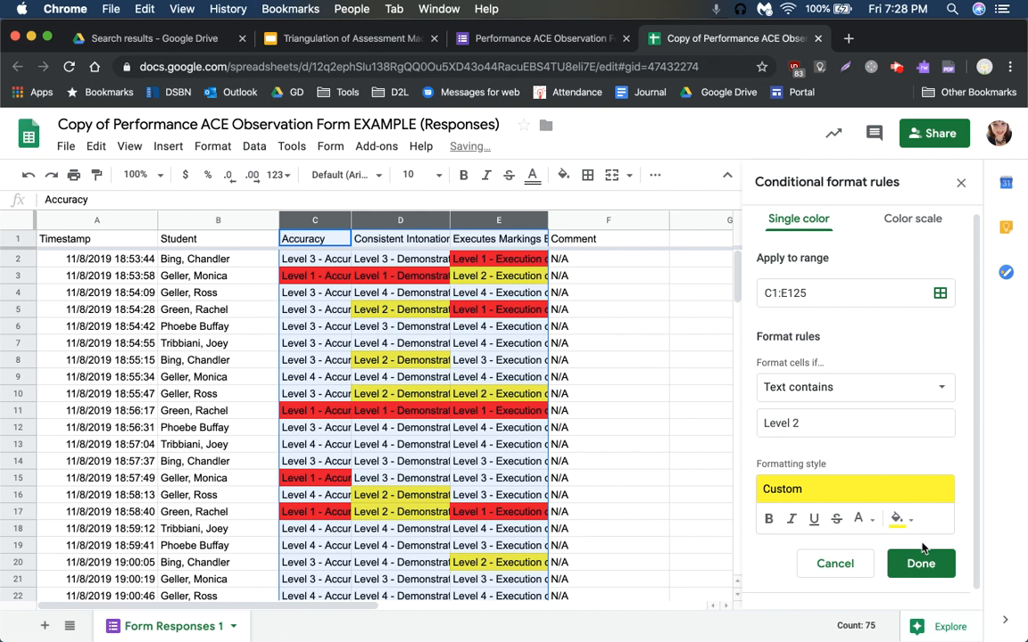
# Add a further rule on the same range that fills cells whose text contains "Level 3" in green.
pyautogui.scroll(-1, 794, 513)
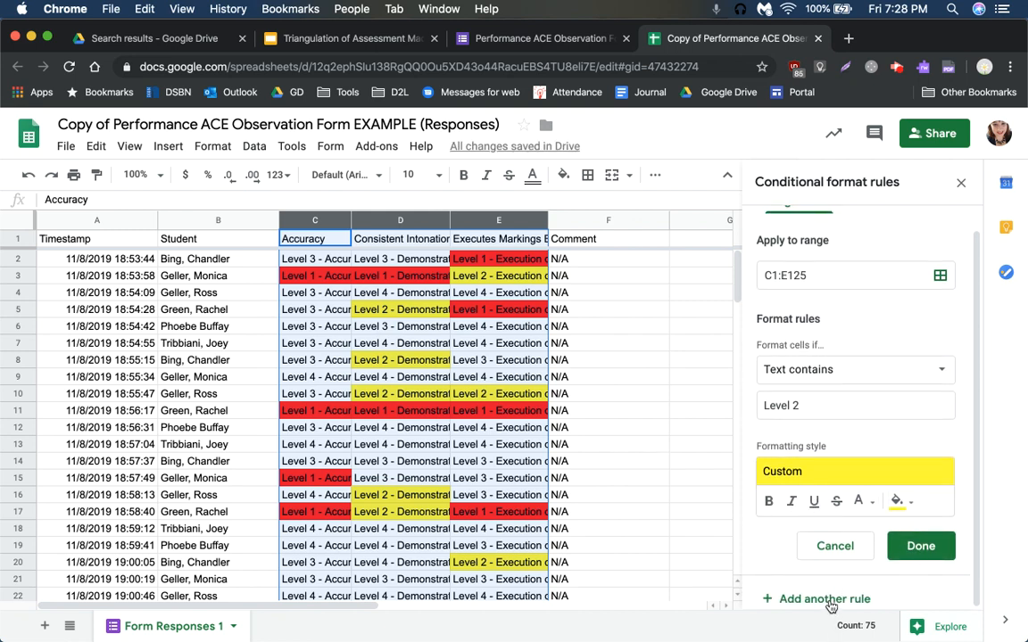
pyautogui.scroll(1, 880, 499)
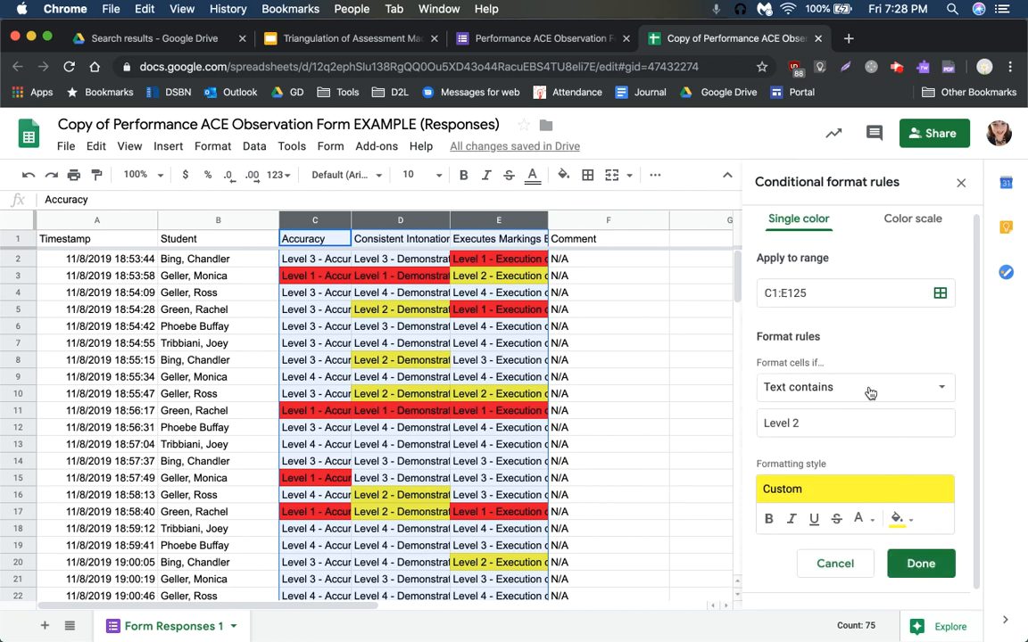
pyautogui.click(849, 422)
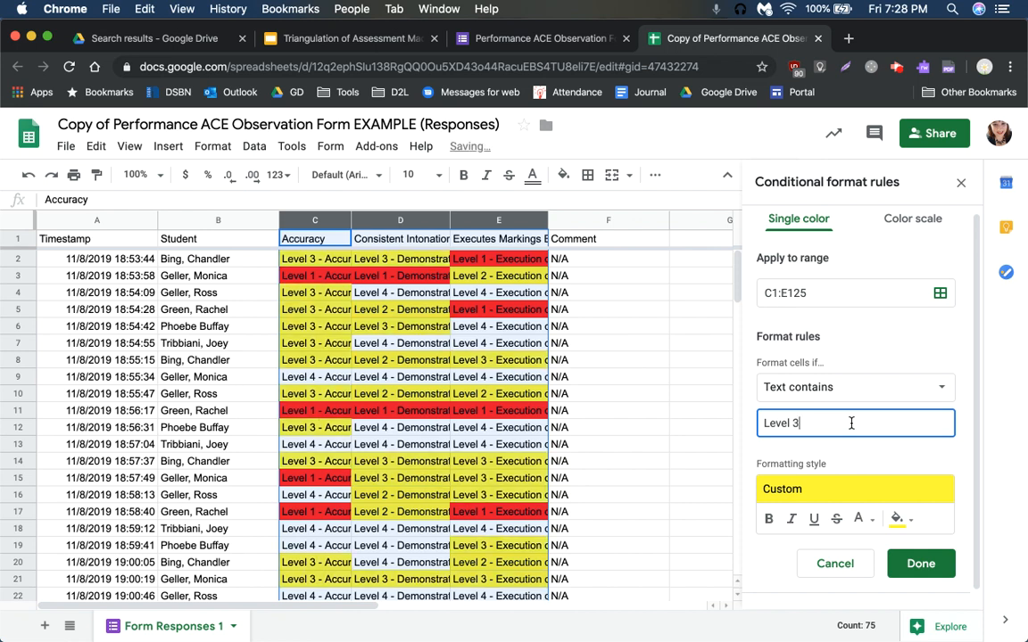
pyautogui.click(897, 518)
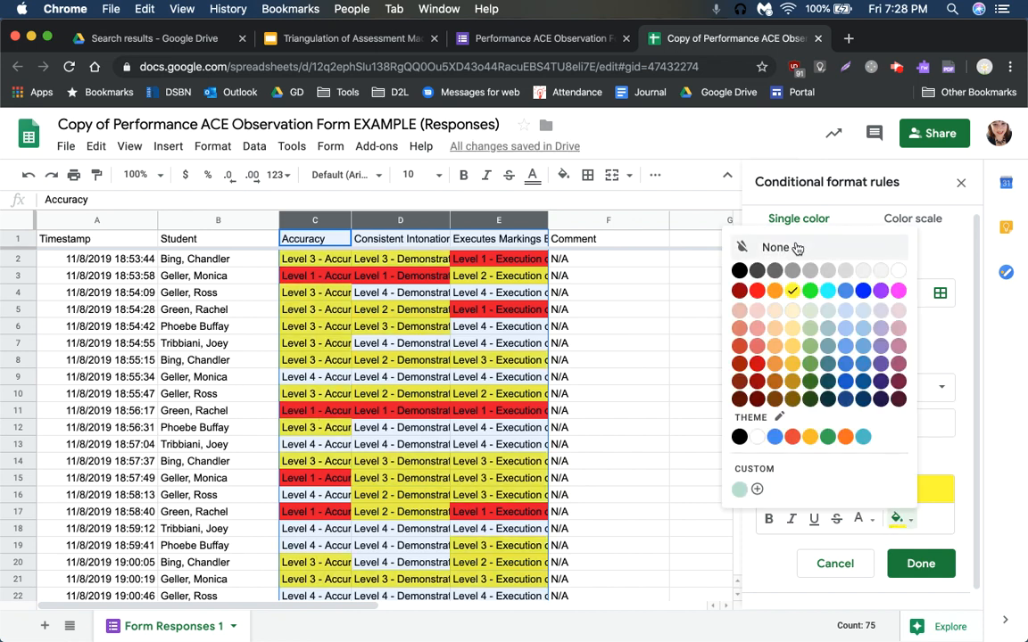
pyautogui.click(810, 292)
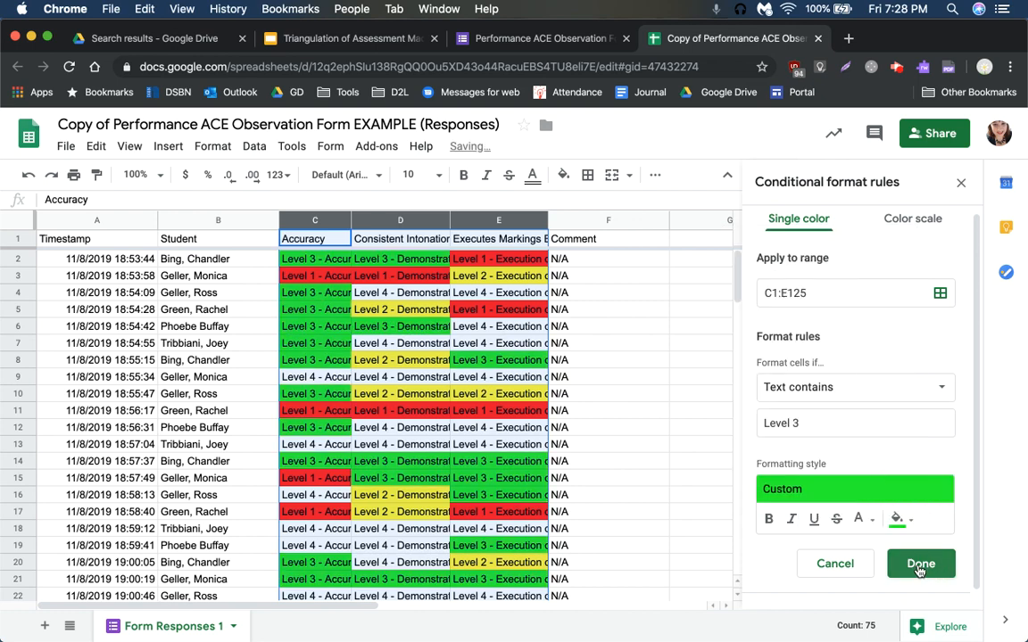
pyautogui.scroll(-1, 840, 443)
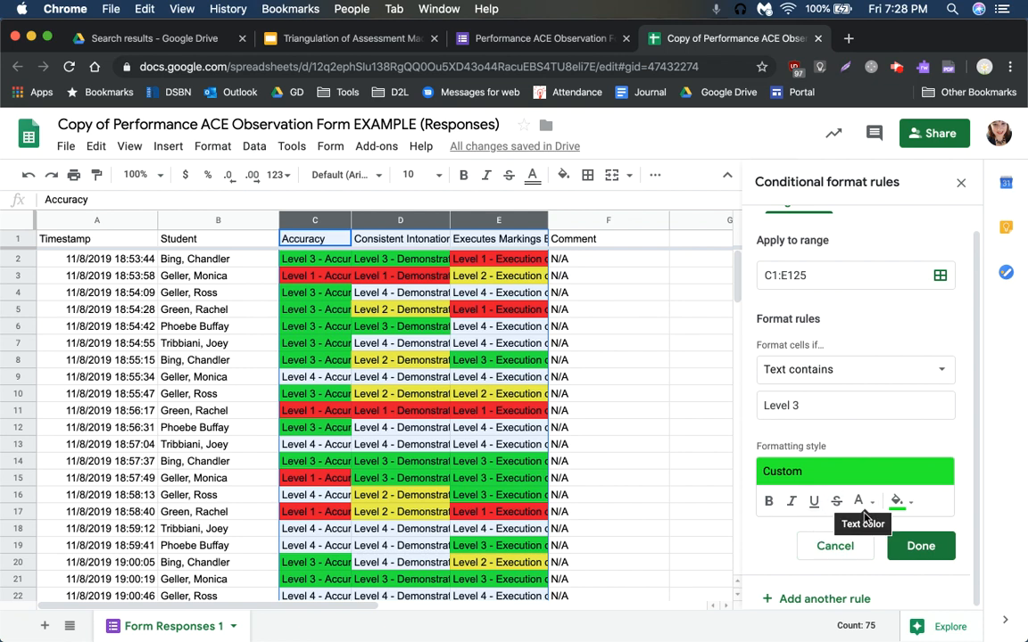
# Add another rule on the same range that fills cells whose text contains "Level 4" in magenta.
pyautogui.click(841, 600)
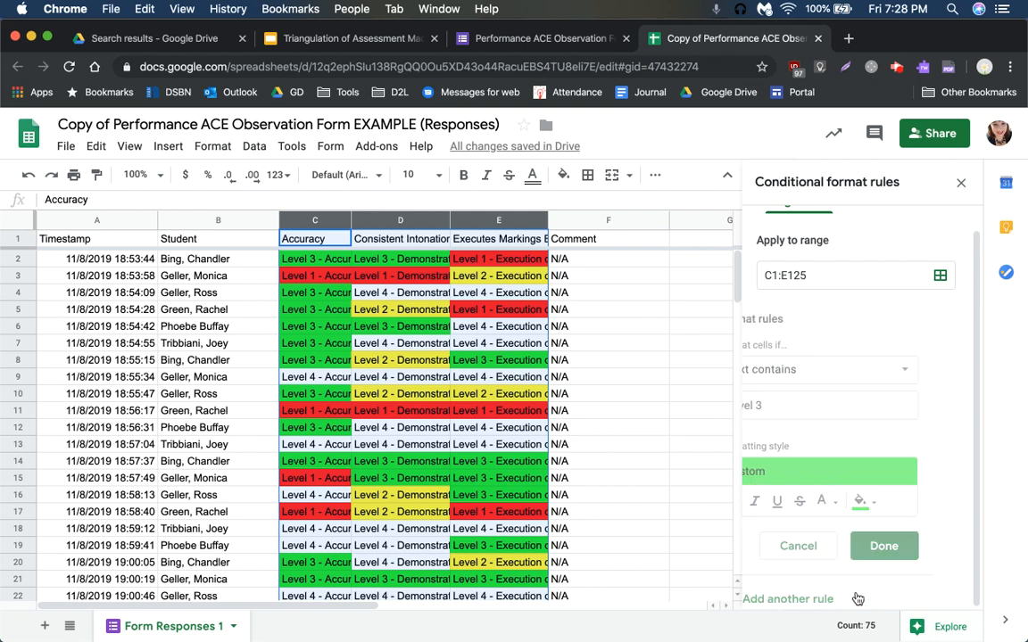
pyautogui.click(900, 520)
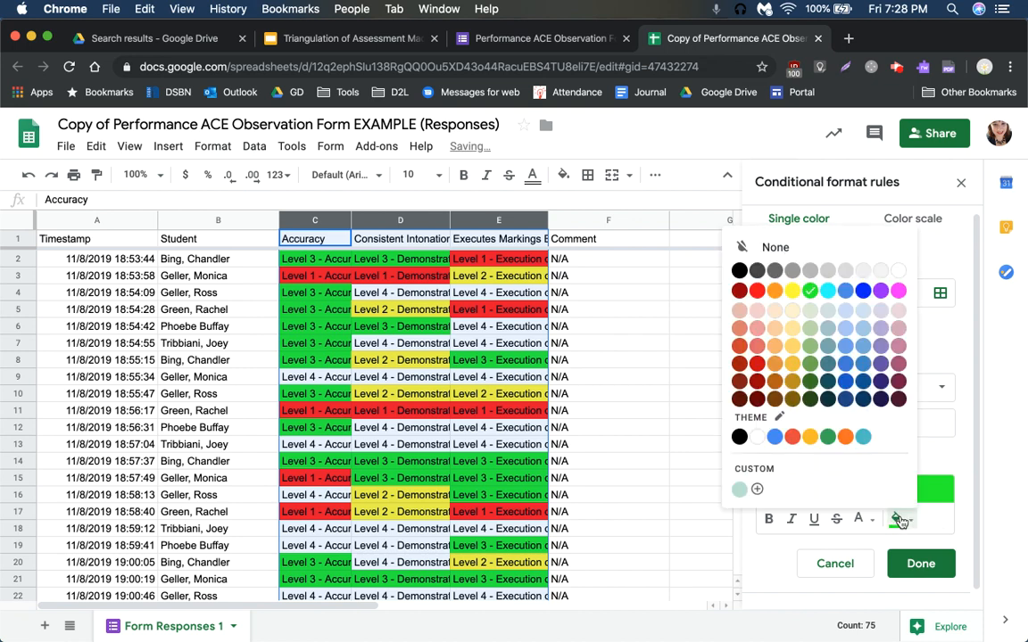
pyautogui.click(897, 292)
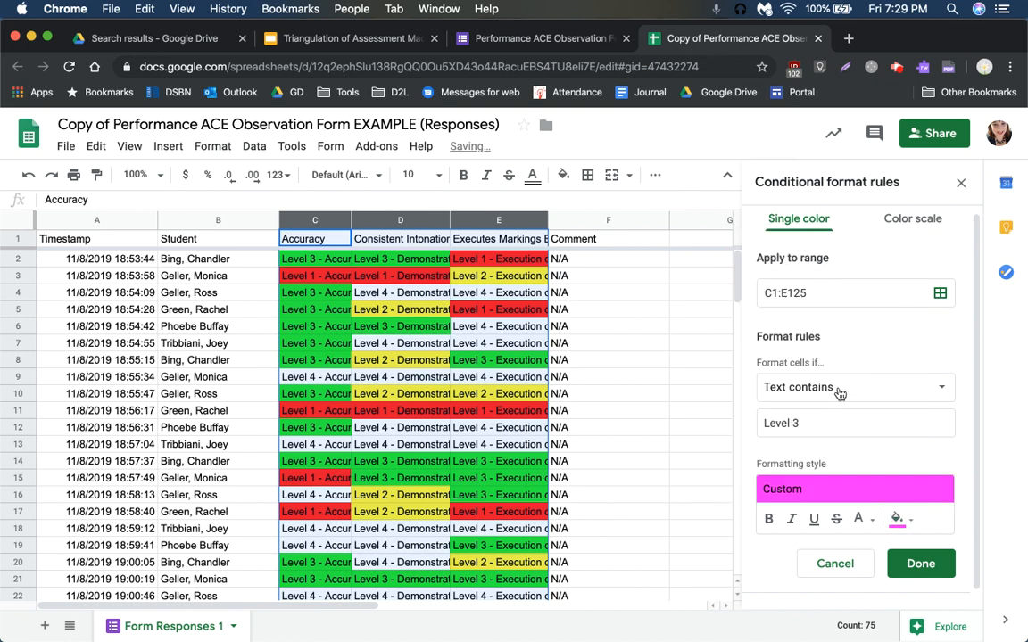
pyautogui.click(852, 419)
pyautogui.press('BackSpace')
pyautogui.write('4')
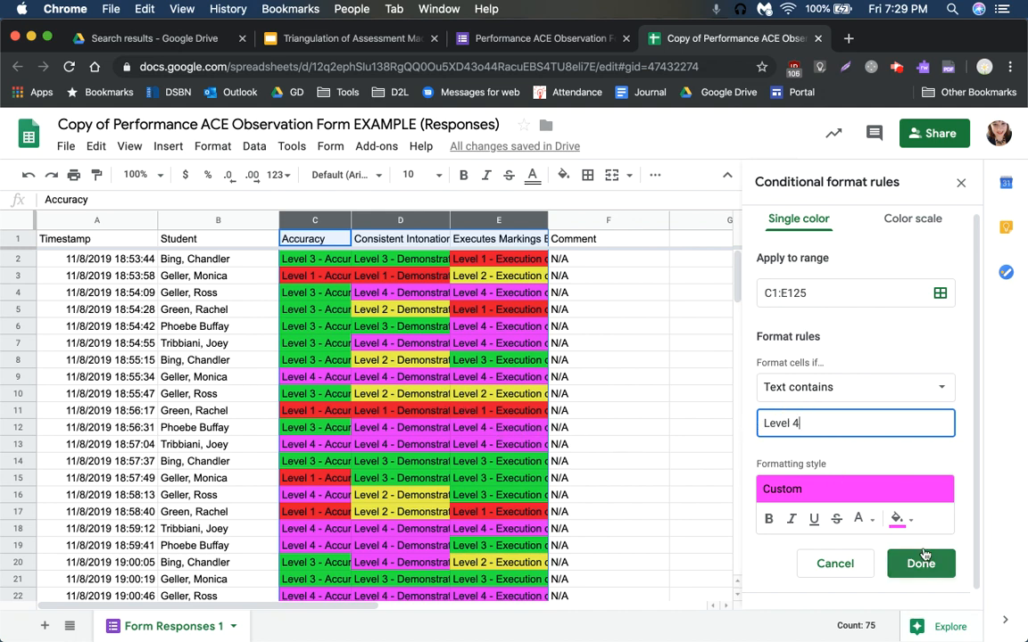
# Change the "Level 4" rule's fill to blue, save the rule and close the conditional formatting rules.
pyautogui.click(897, 519)
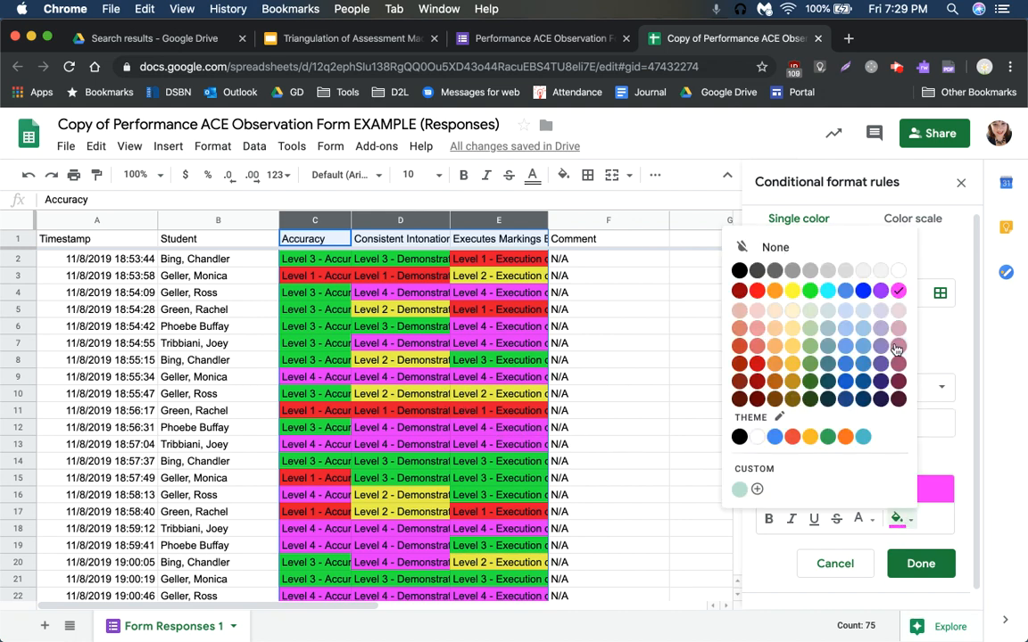
pyautogui.click(846, 291)
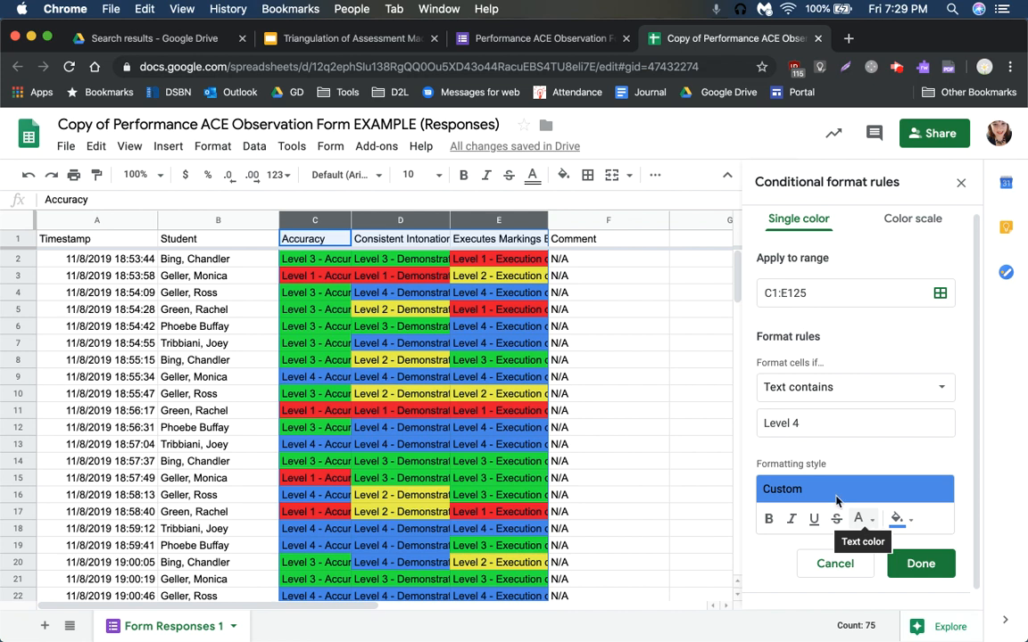
pyautogui.click(916, 564)
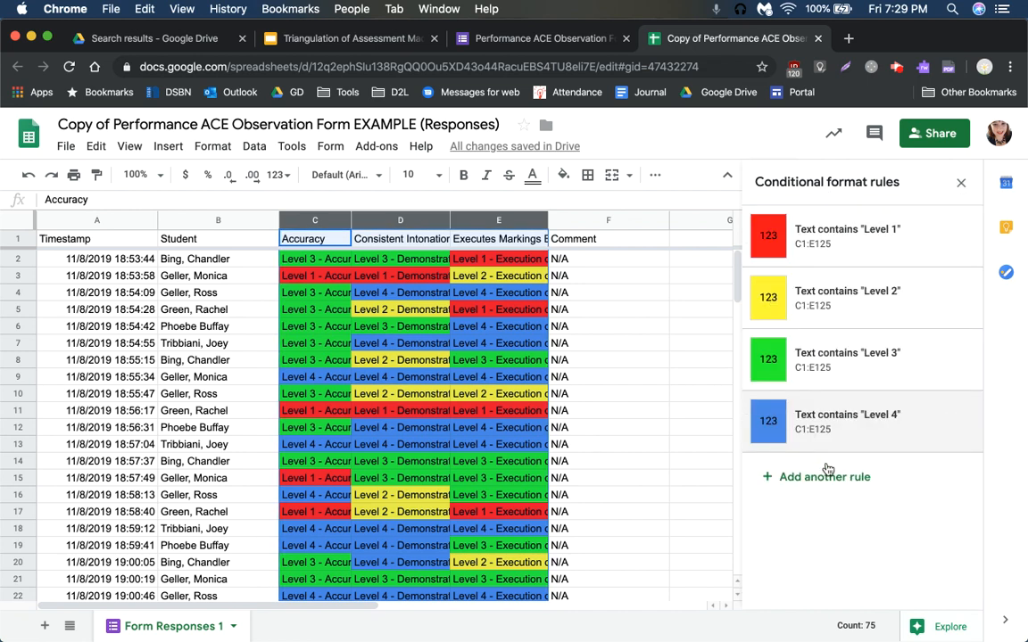
pyautogui.moveTo(925, 425)
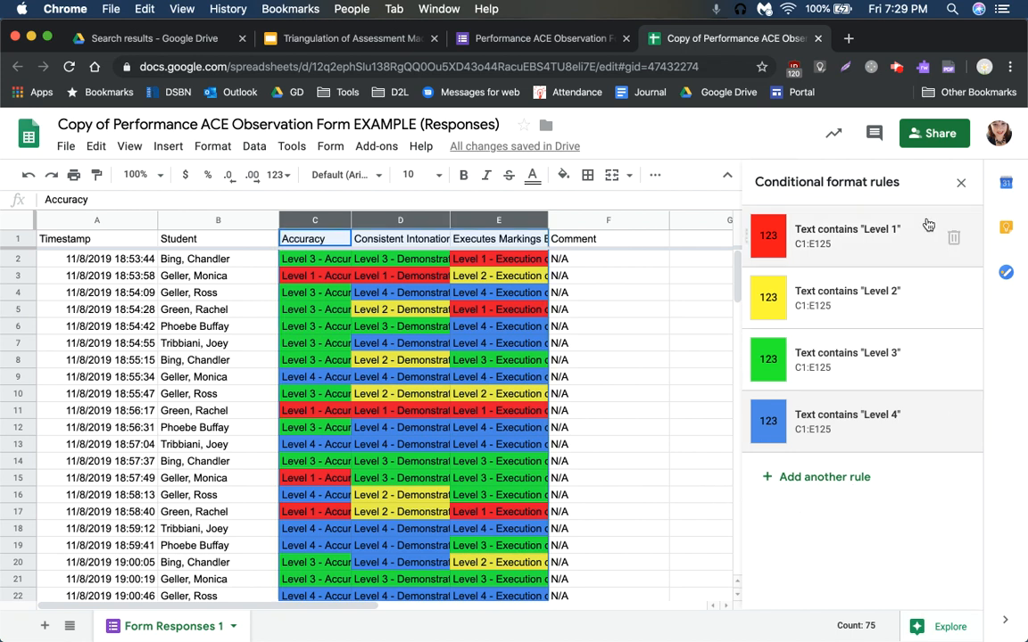
pyautogui.click(961, 184)
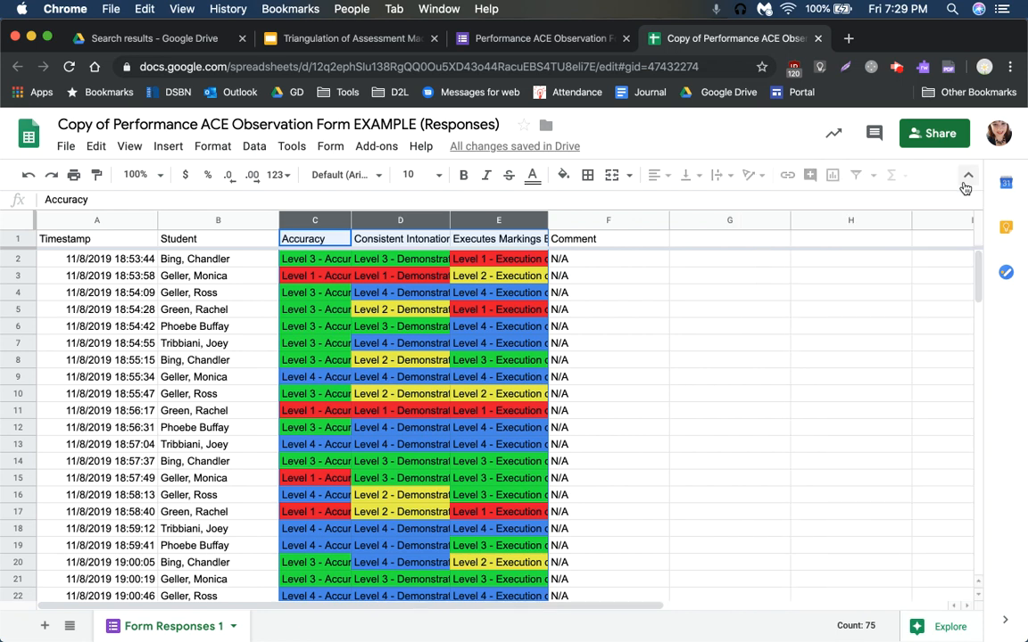
pyautogui.click(794, 493)
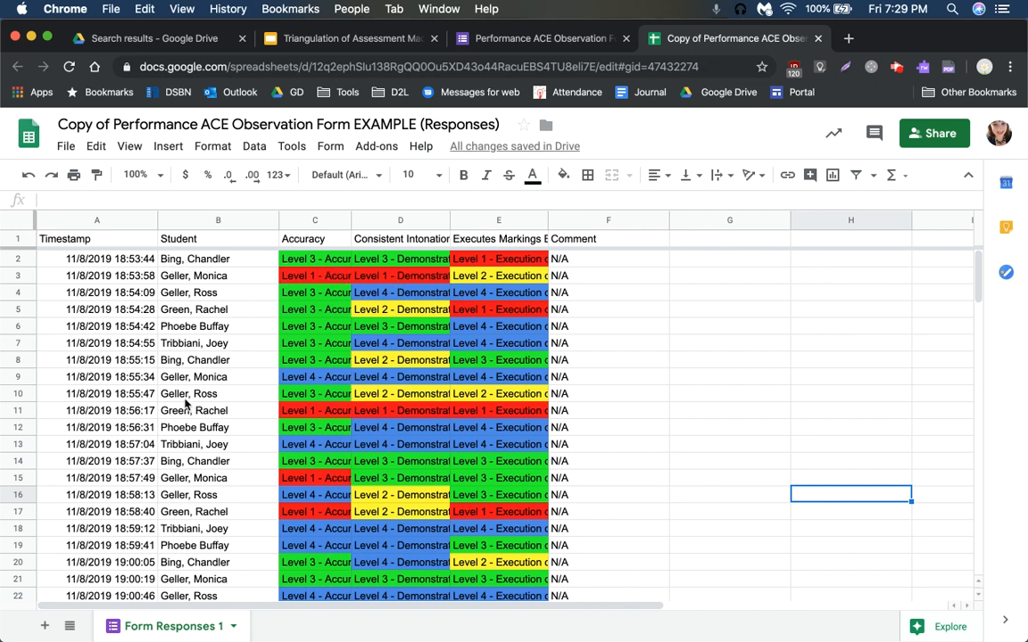
# Select rows 2 through 7 to review the first round of student responses, then clear the selection.
pyautogui.click(18, 344)
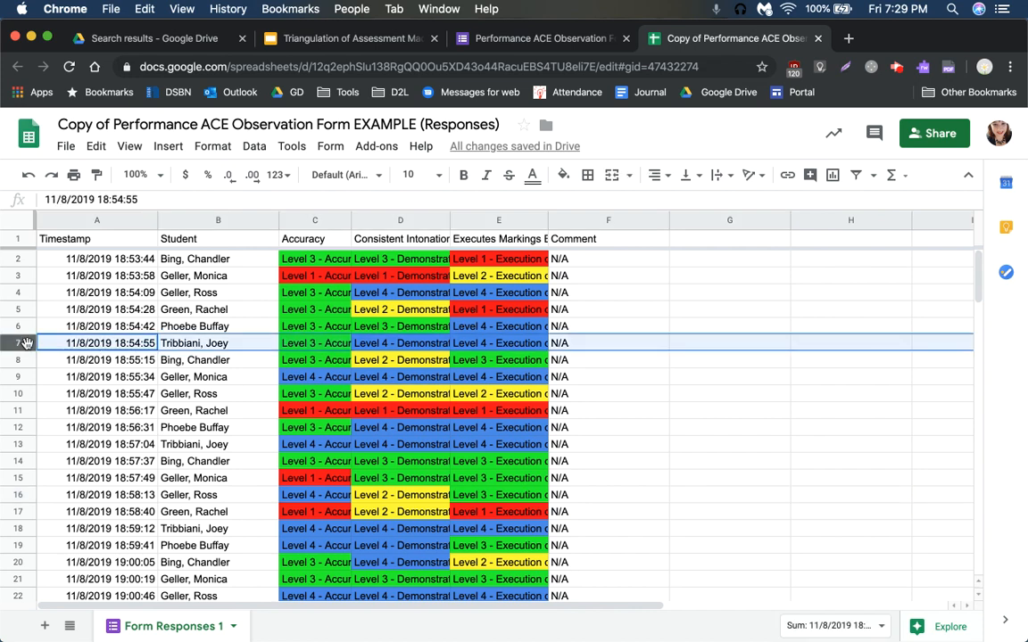
pyautogui.hotkey('shift', 'Up')
pyautogui.hotkey('shift', 'Up')
pyautogui.hotkey('shift', 'Up')
pyautogui.hotkey('shift', 'Up')
pyautogui.hotkey('shift', 'Up')
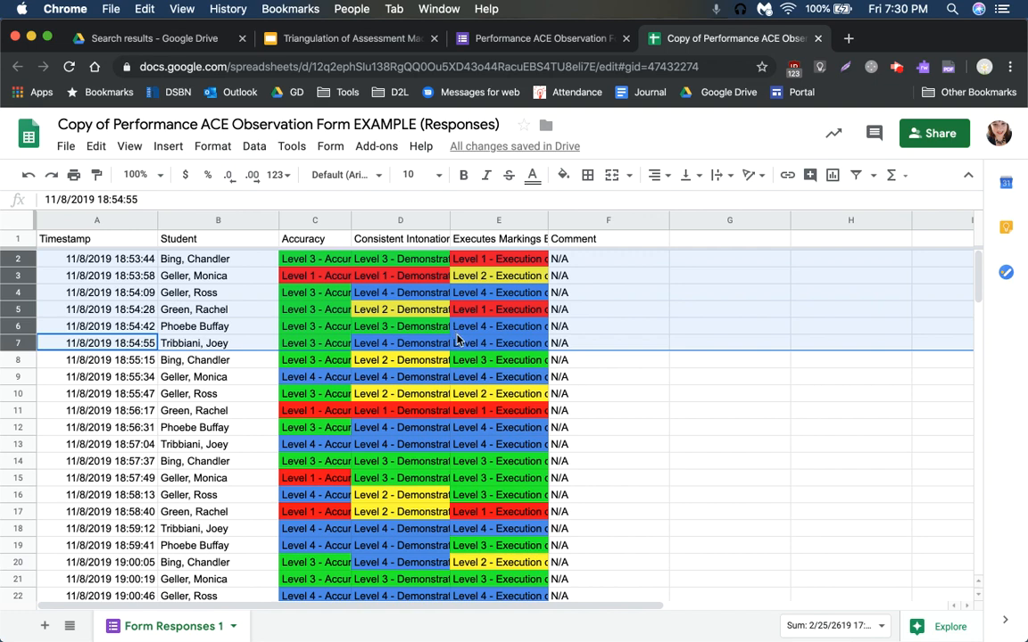
pyautogui.scroll(-3, 347, 357)
pyautogui.scroll(3, 347, 365)
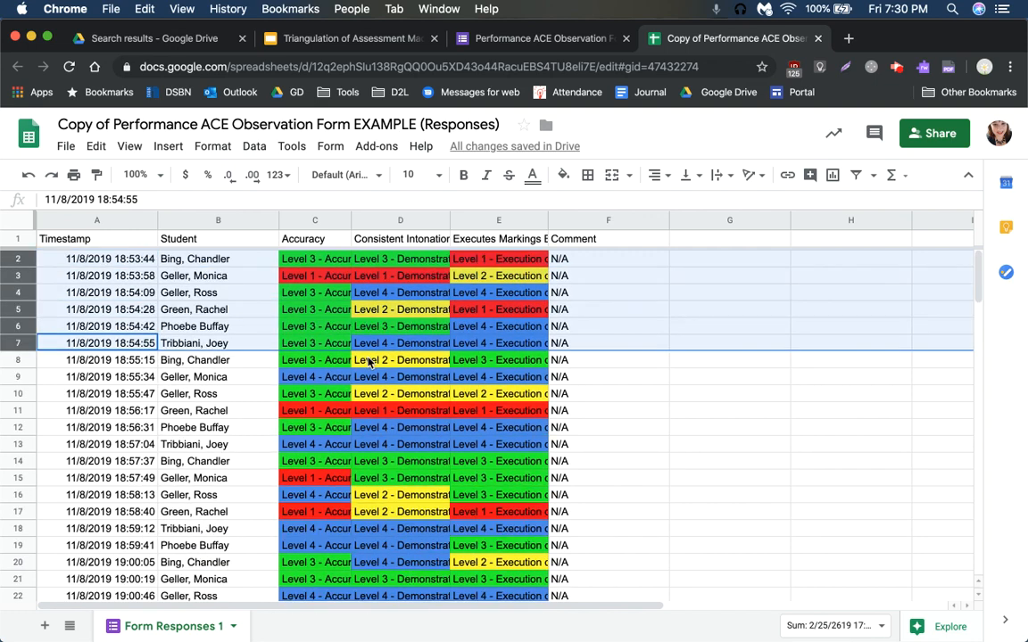
pyautogui.click(704, 392)
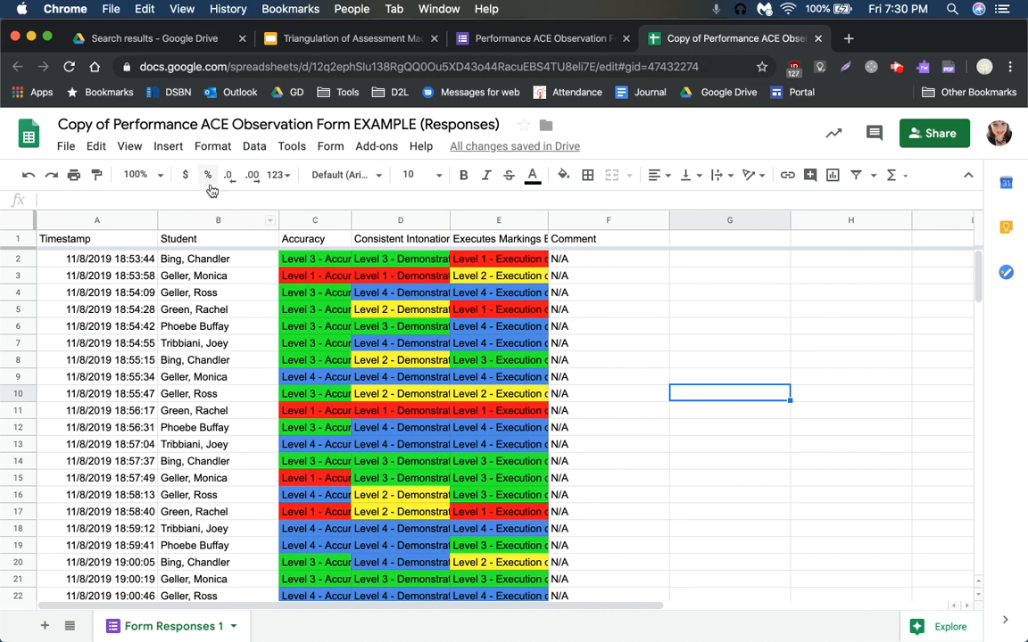
# Sort the whole sheet from A to Z by the Student column.
pyautogui.click(217, 223)
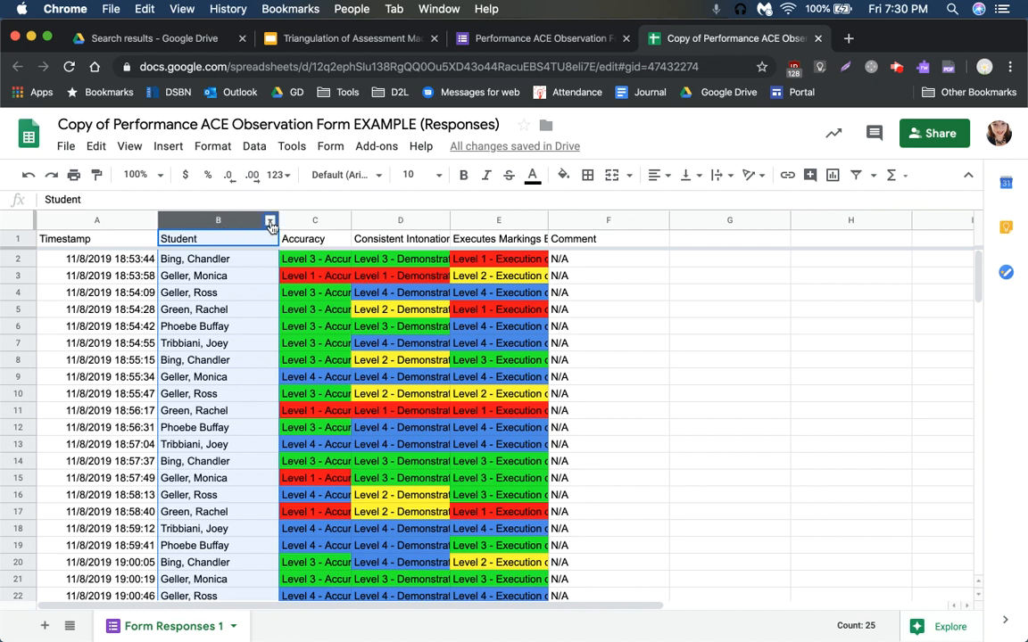
pyautogui.click(270, 223)
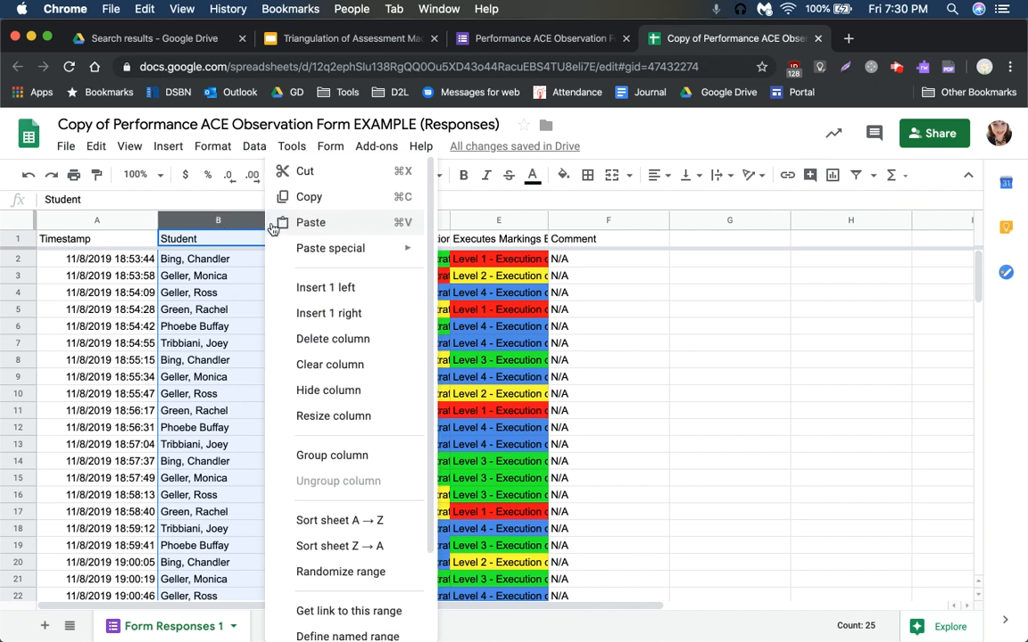
pyautogui.click(373, 528)
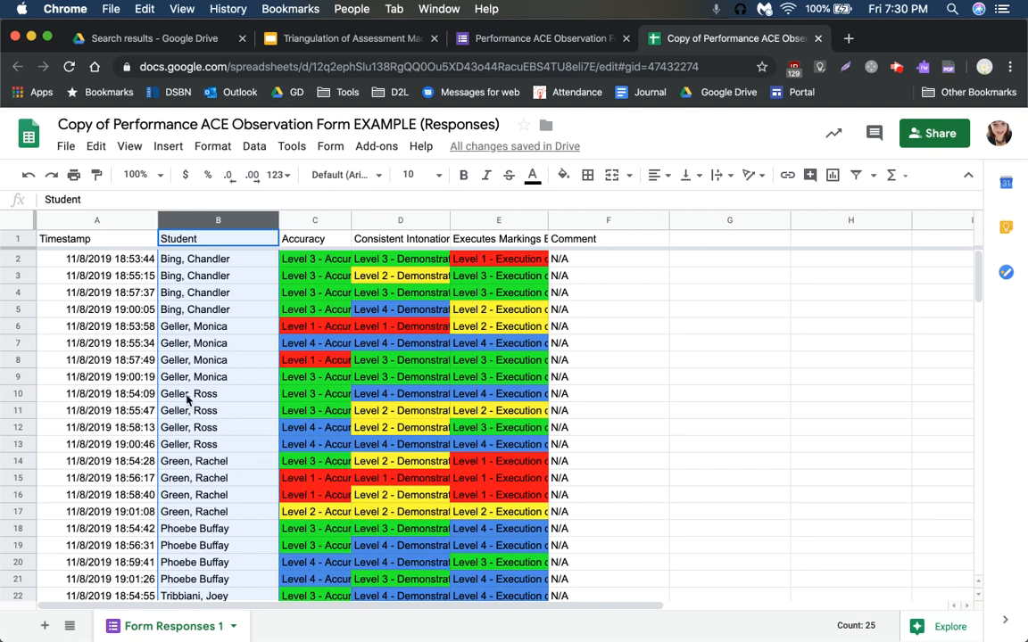
pyautogui.click(658, 394)
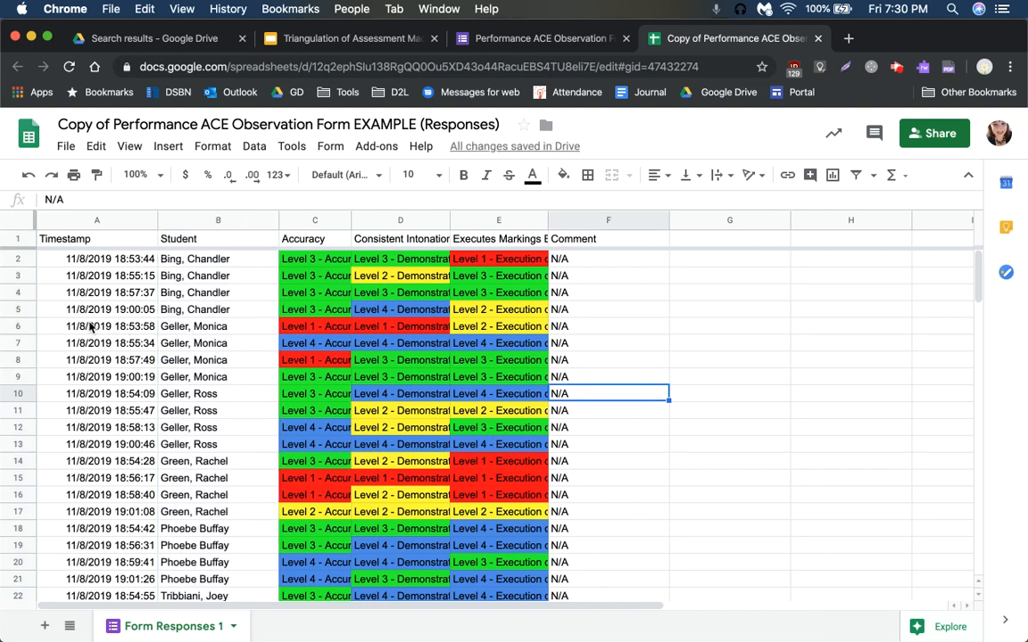
# Select the range A2:E5 to examine the first student's levels across all four observations.
pyautogui.click(55, 258)
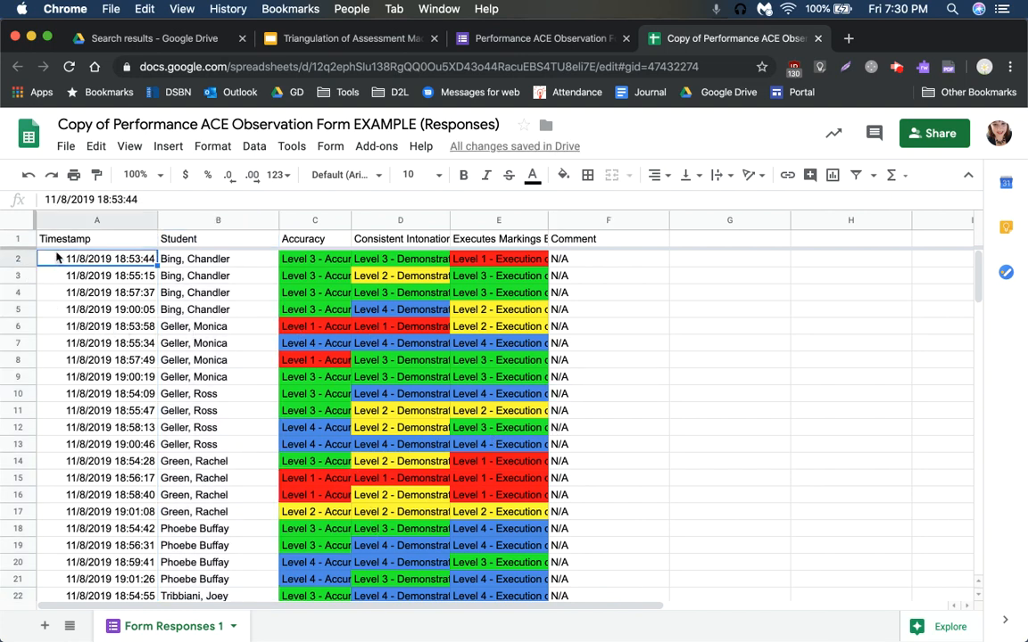
pyautogui.hotkey('shift', 'Down')
pyautogui.hotkey('shift', 'Down')
pyautogui.hotkey('shift', 'Down')
pyautogui.hotkey('shift', 'Right')
pyautogui.hotkey('shift', 'Right')
pyautogui.hotkey('shift', 'Right')
pyautogui.hotkey('shift', 'Right')
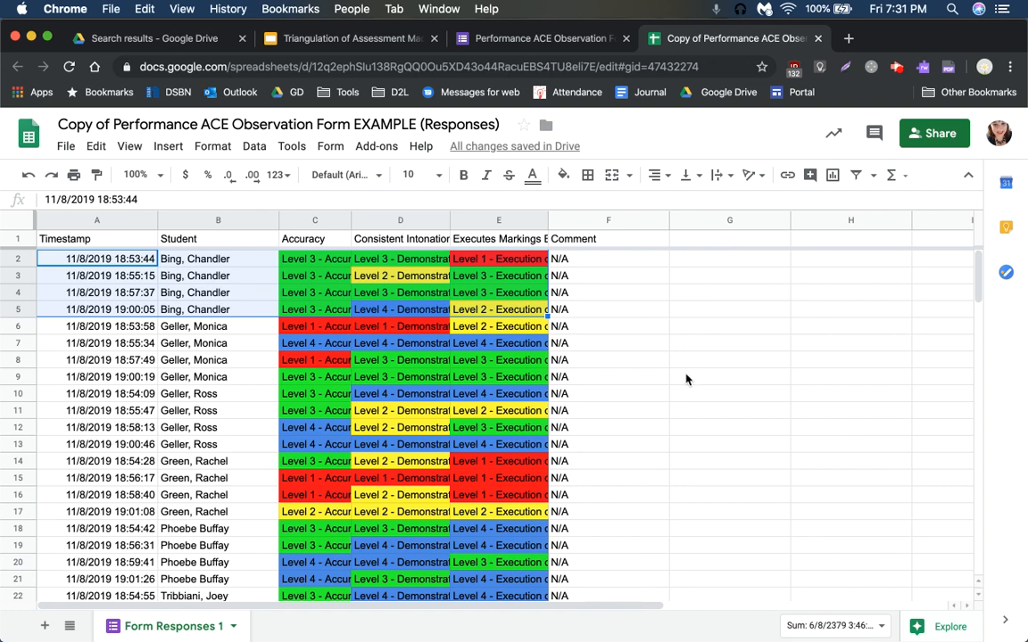
# Select rows 14 through 17 to examine the color pattern in that student's grouped responses.
pyautogui.scroll(-2, 686, 379)
pyautogui.scroll(-3, 686, 379)
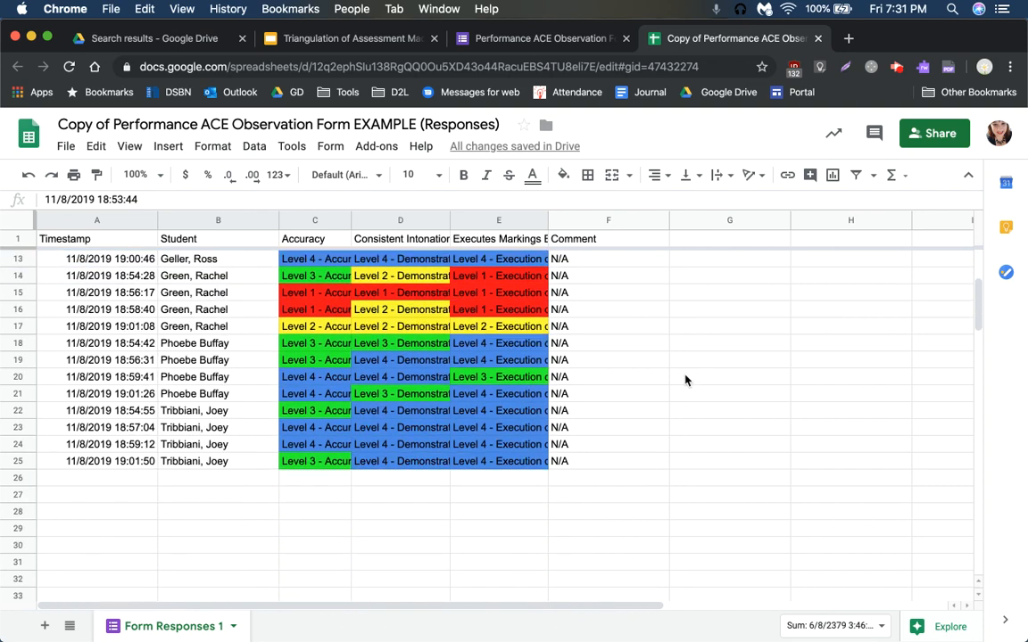
pyautogui.click(20, 276)
pyautogui.hotkey('shift', 'Down')
pyautogui.hotkey('shift', 'Down')
pyautogui.hotkey('shift', 'Down')
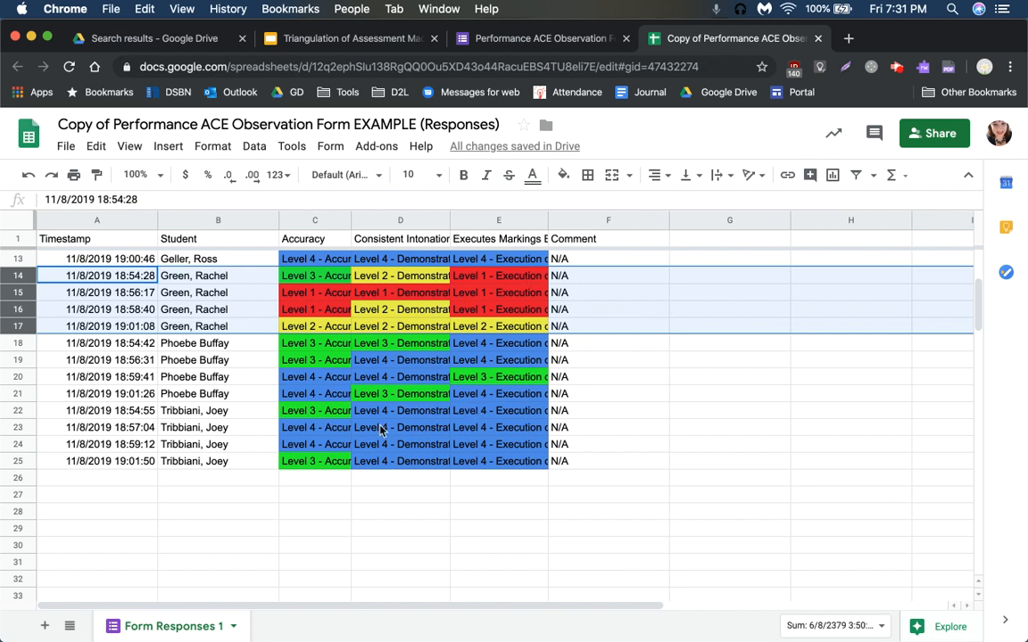
# Select rows 22 through 25 to examine the last student's levels, and clear the selection.
pyautogui.click(196, 410)
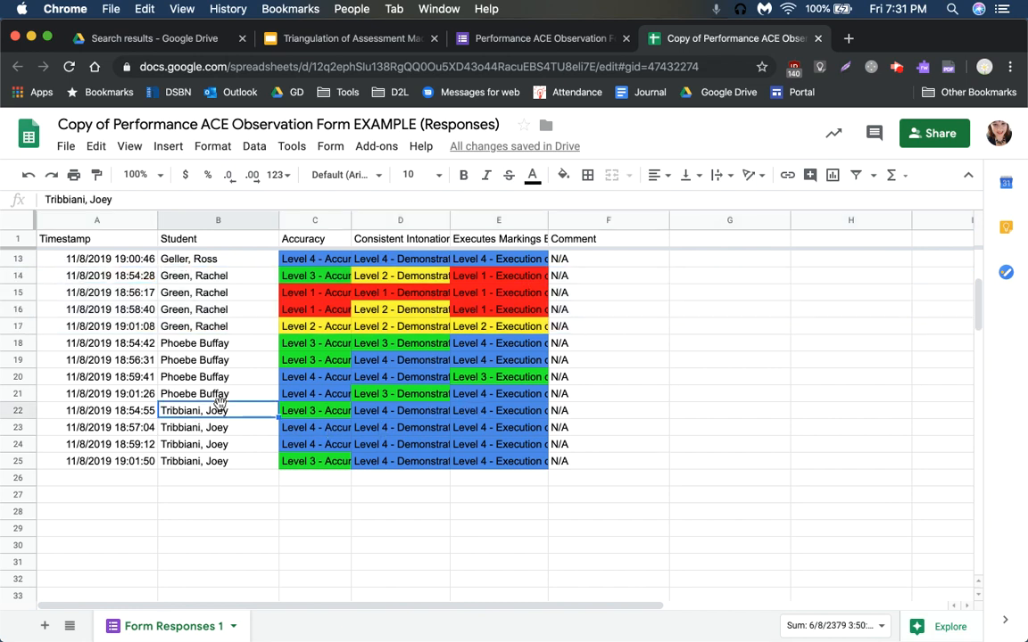
pyautogui.click(22, 412)
pyautogui.keyDown('shift'); pyautogui.click(18, 465); pyautogui.keyUp('shift')
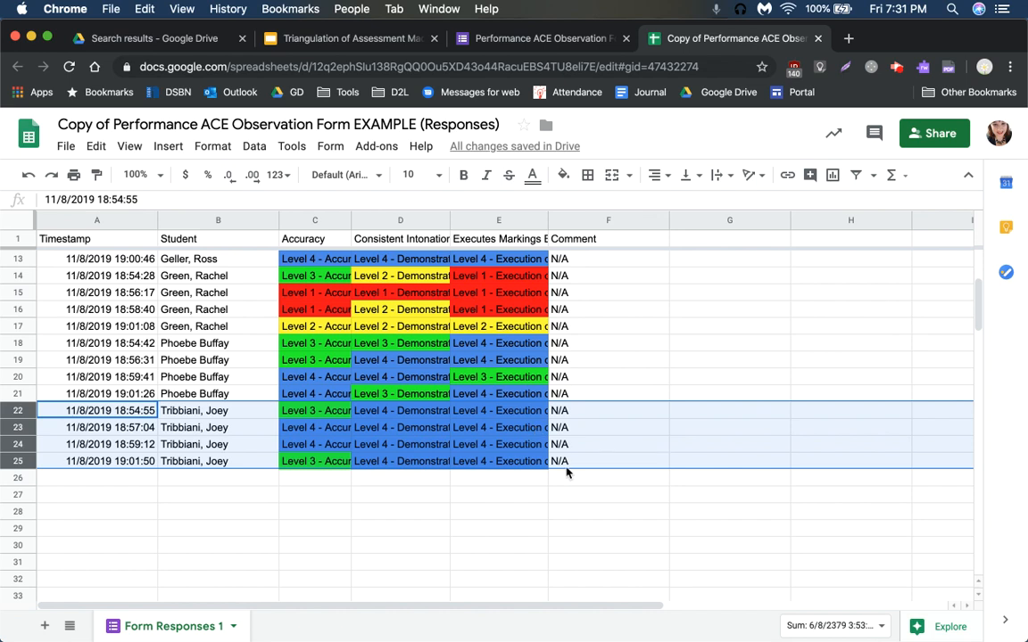
pyautogui.click(693, 341)
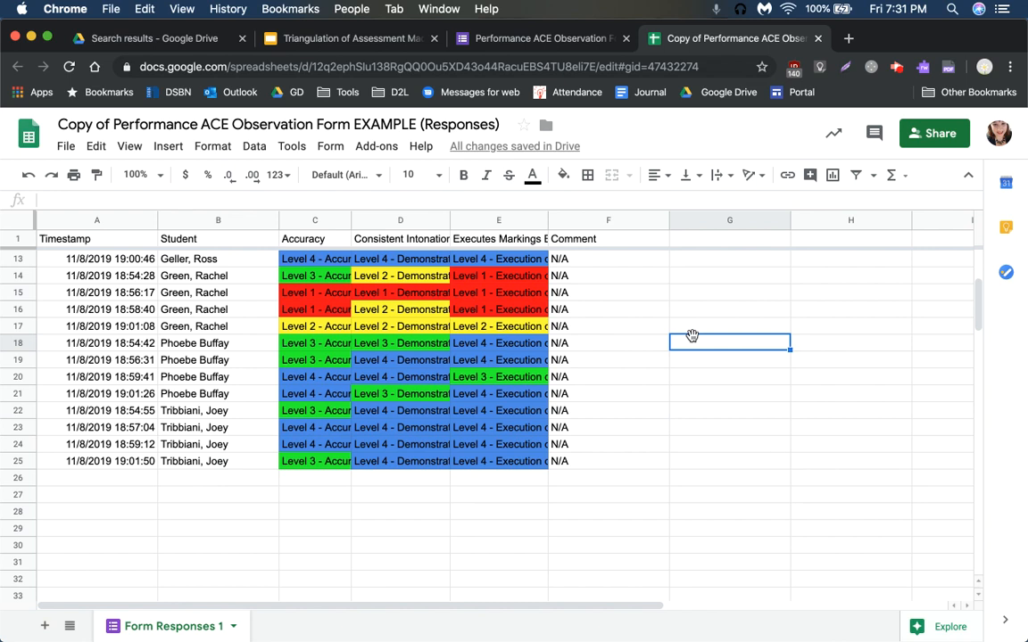